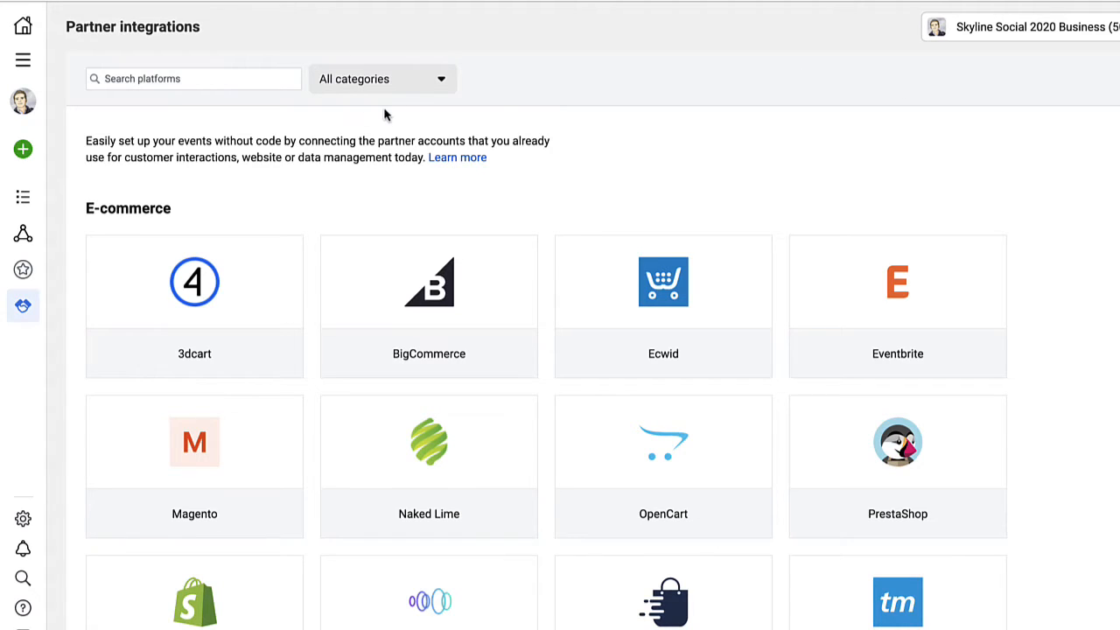
# Search the partner integrations for "zapier" and open the Zapier integration's details.
pyautogui.moveTo(26, 310)
pyautogui.click(193, 78)
pyautogui.write('zapier')
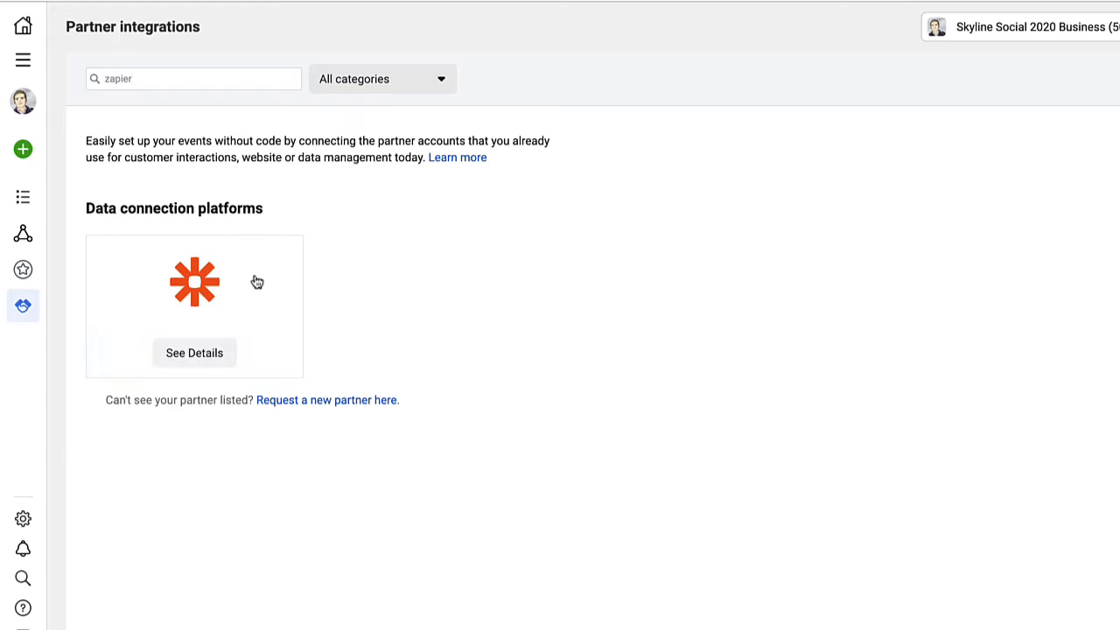
pyautogui.click(206, 352)
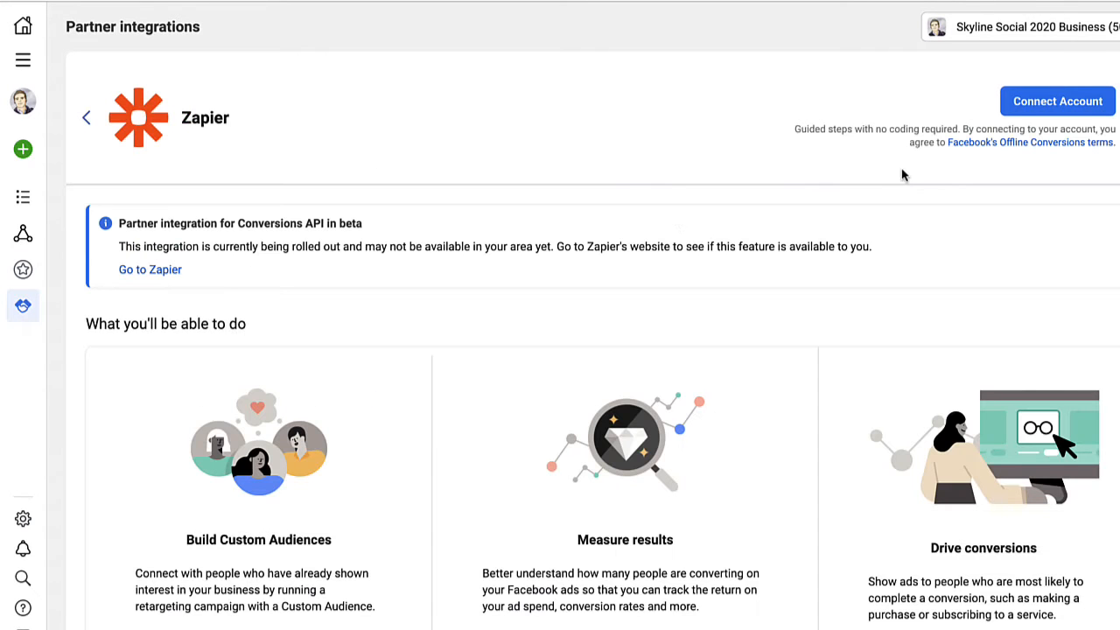
# Start connecting the Zapier account for Website events, using Skyline 2020 New Pixel as the pixel.
pyautogui.click(1044, 103)
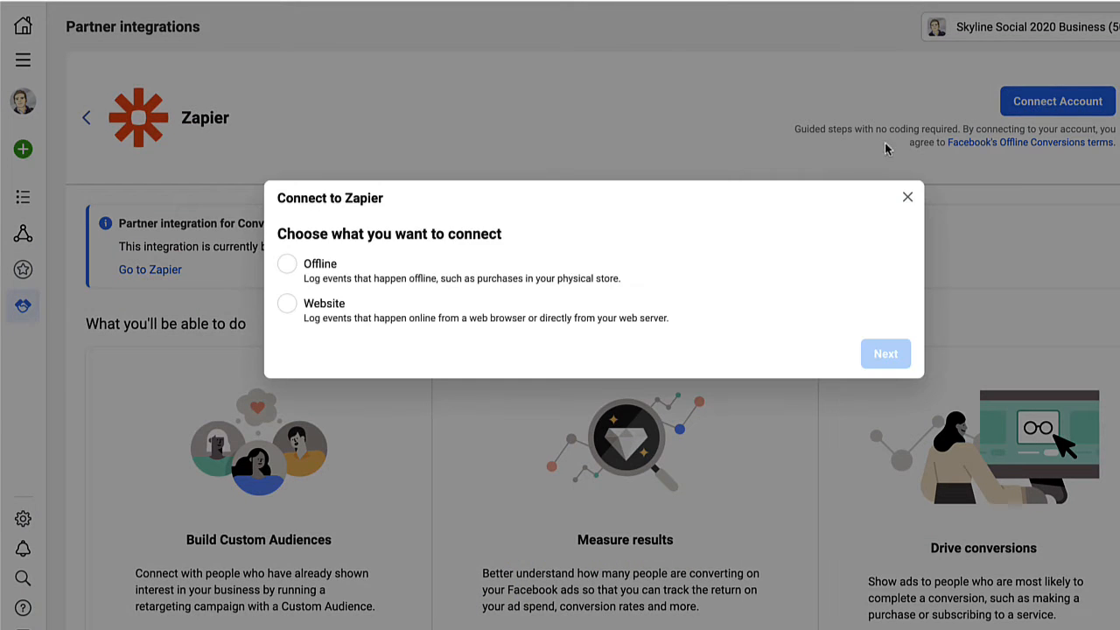
pyautogui.click(322, 319)
pyautogui.click(885, 353)
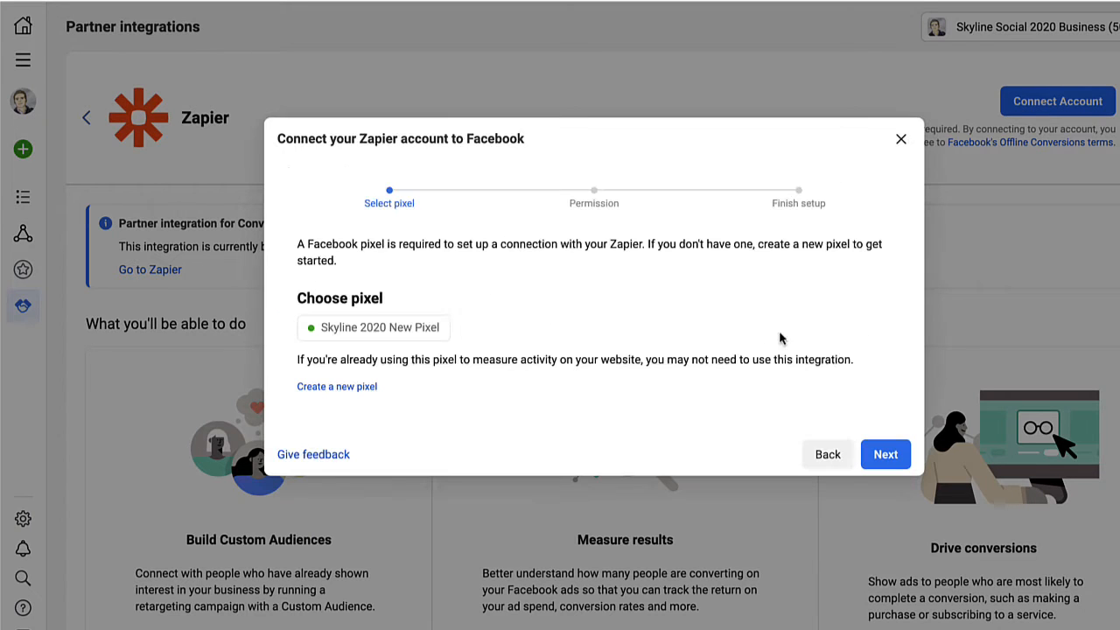
pyautogui.click(886, 454)
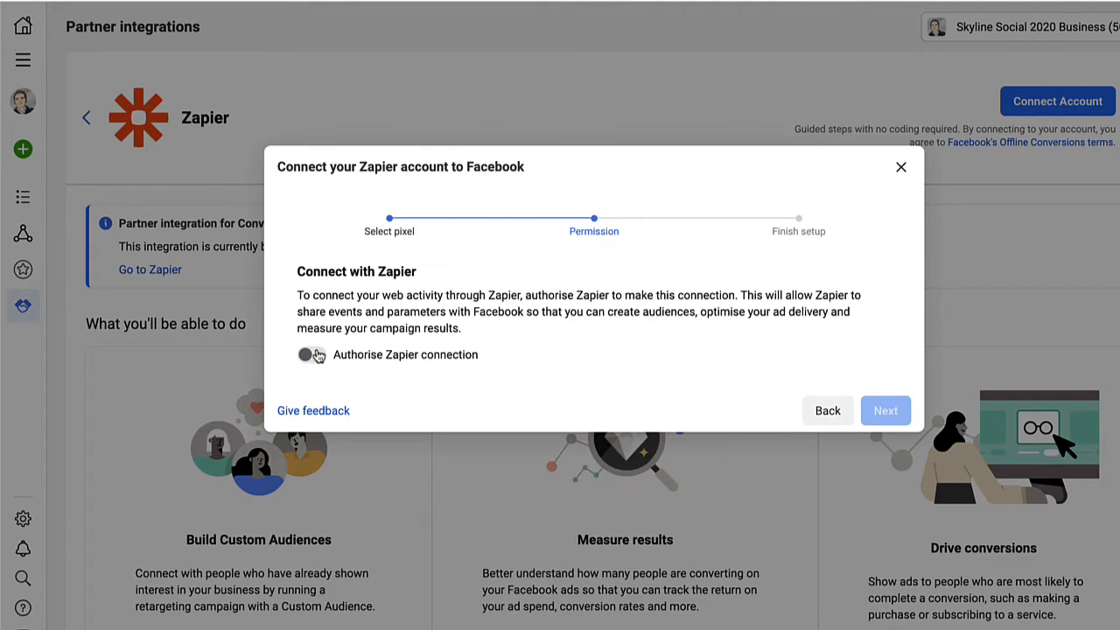
# Authorise the Zapier connection and finish the Facebook connection setup.
pyautogui.click(317, 355)
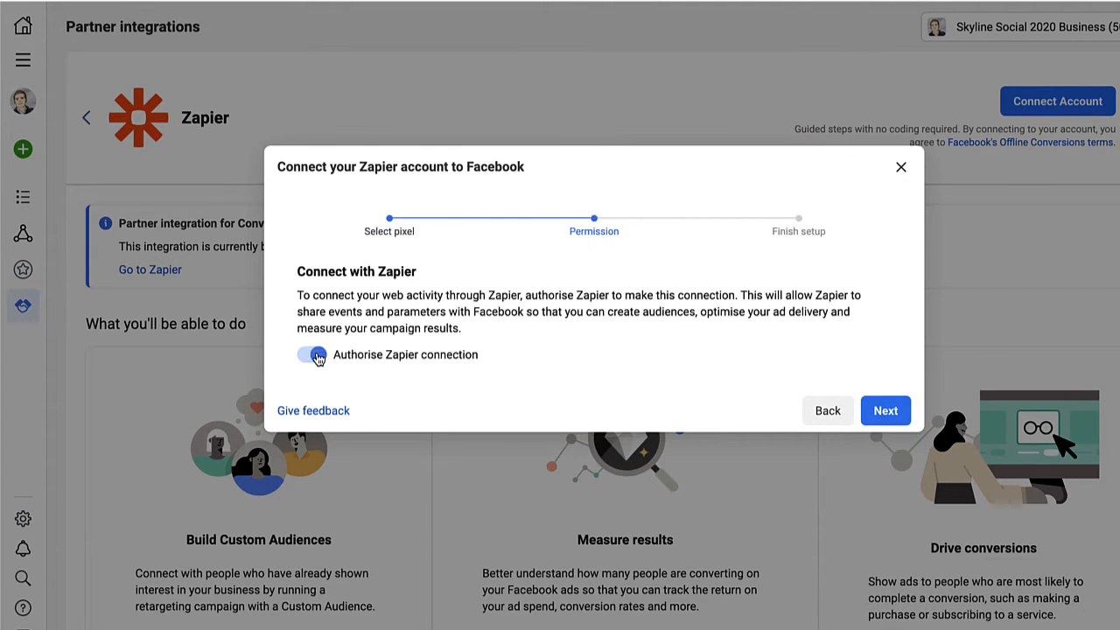
pyautogui.click(884, 410)
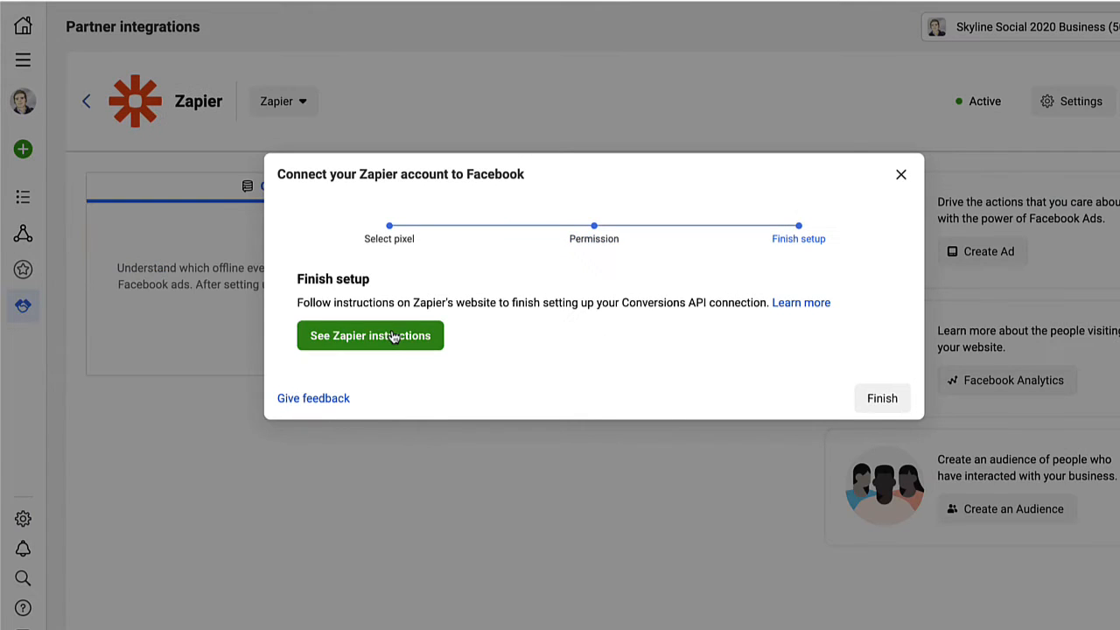
pyautogui.click(880, 398)
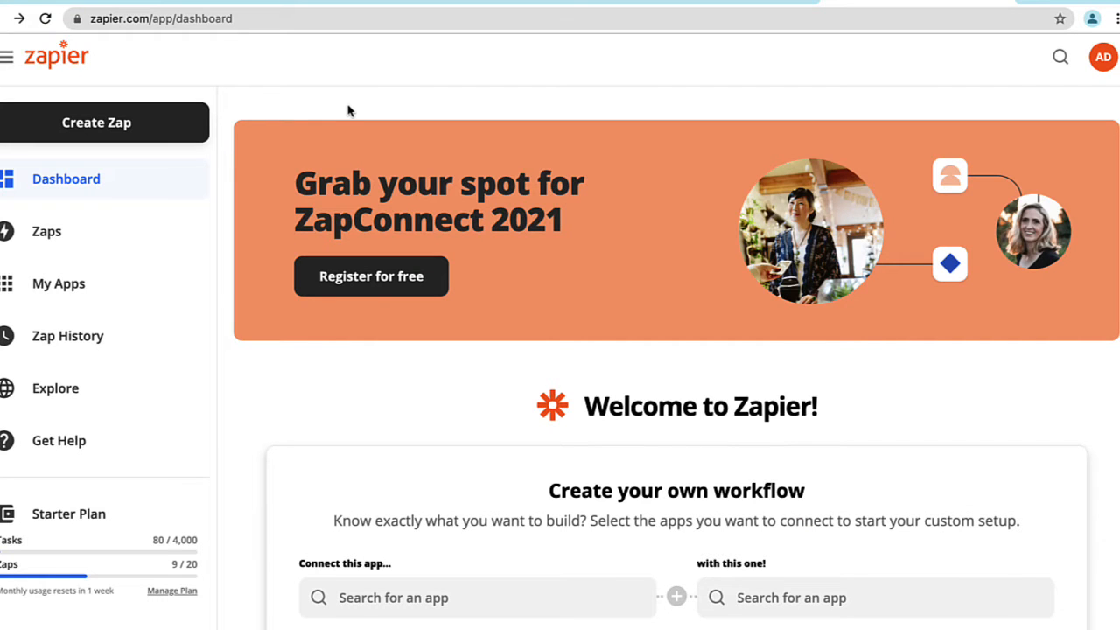
# Switch to Zapier and create a new Zap with Kartra as the trigger app.
pyautogui.click(125, 127)
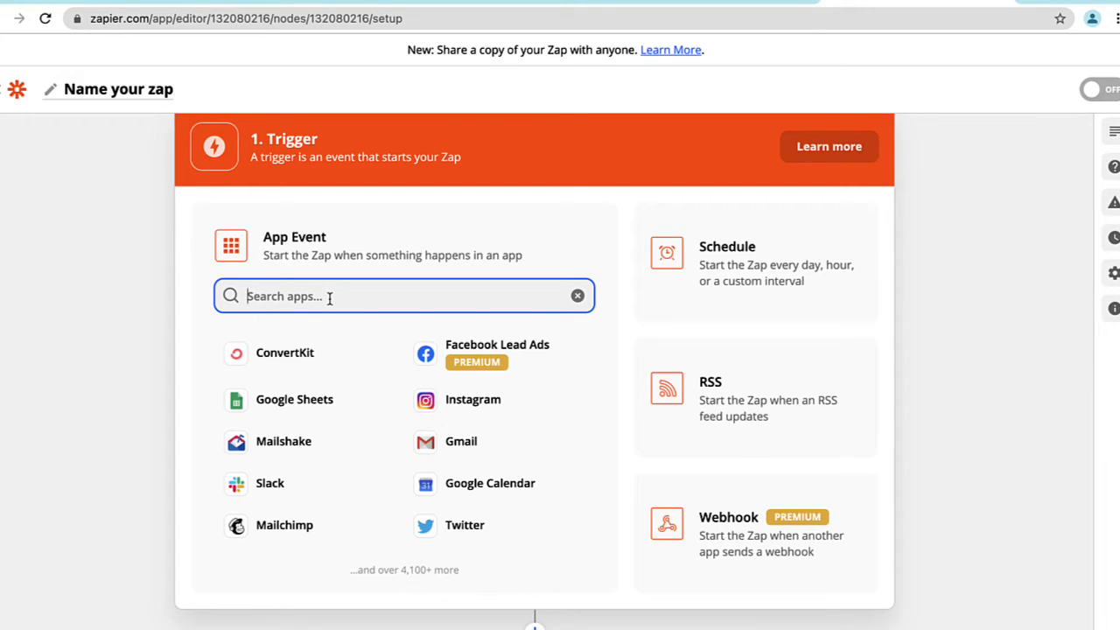
pyautogui.write('kartr')
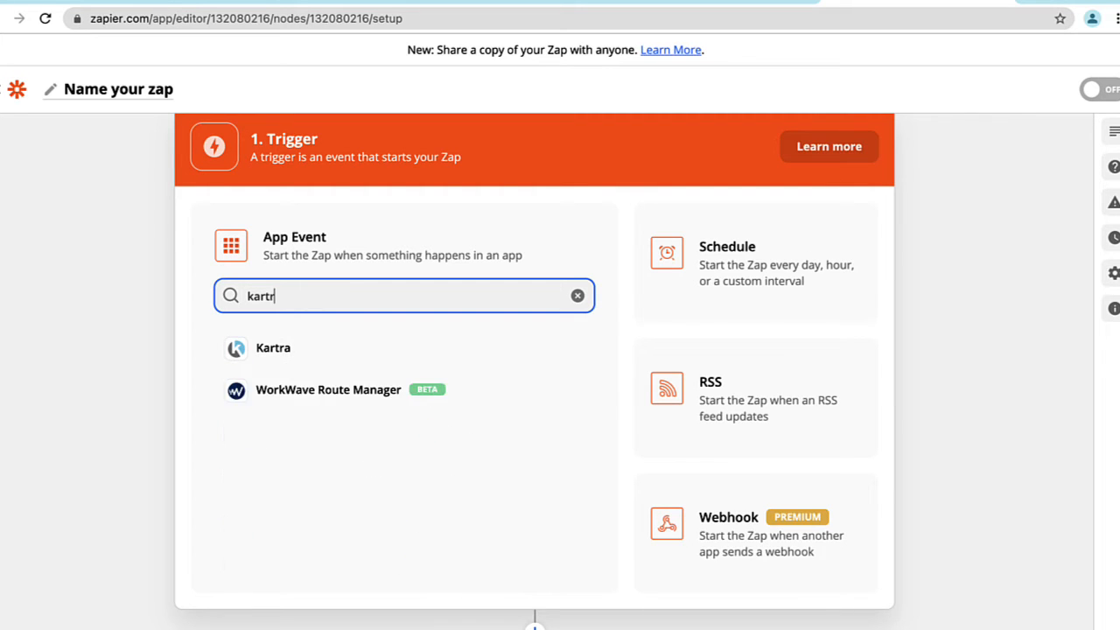
pyautogui.write('a')
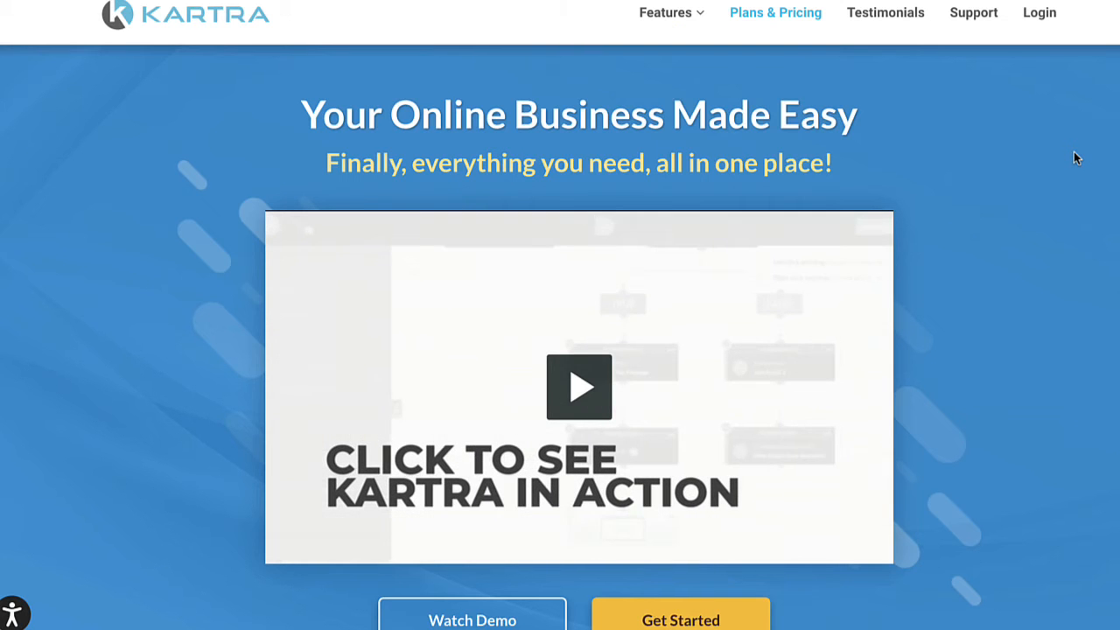
pyautogui.click(578, 387)
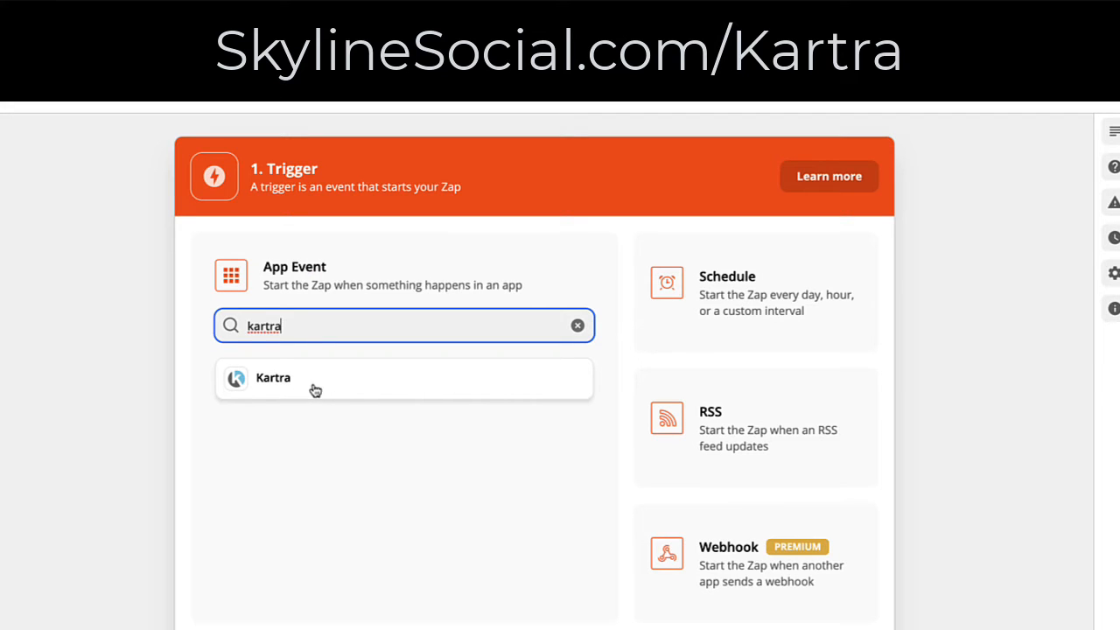
pyautogui.click(315, 388)
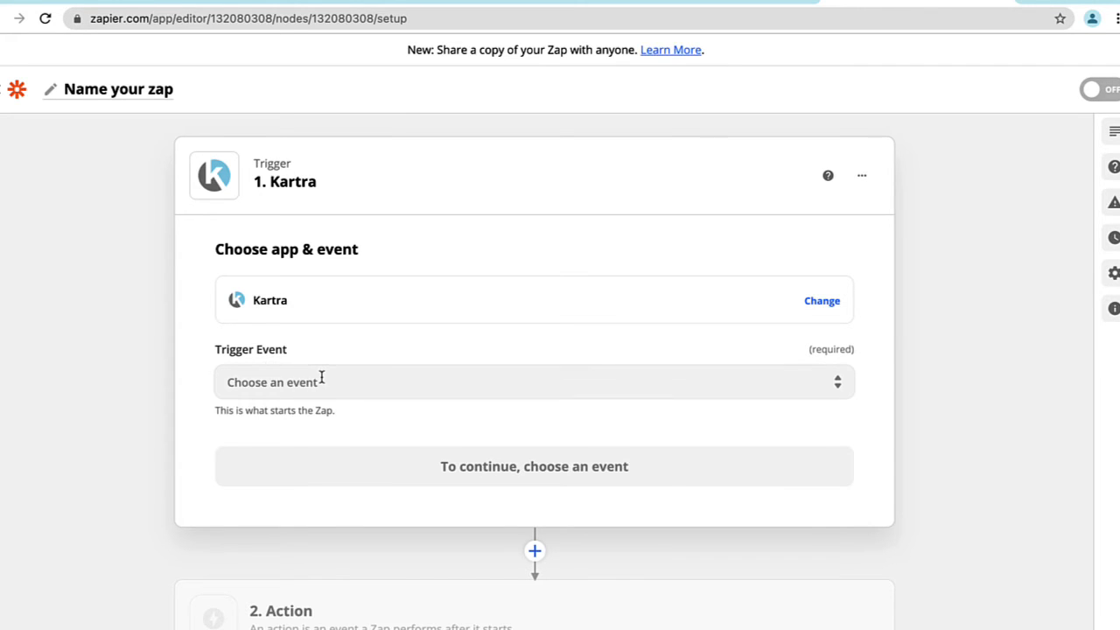
# Set the Kartra trigger event to Lead Fills an Optin Form and continue to the account choice.
pyautogui.click(321, 378)
pyautogui.scroll(-1, 196, 372)
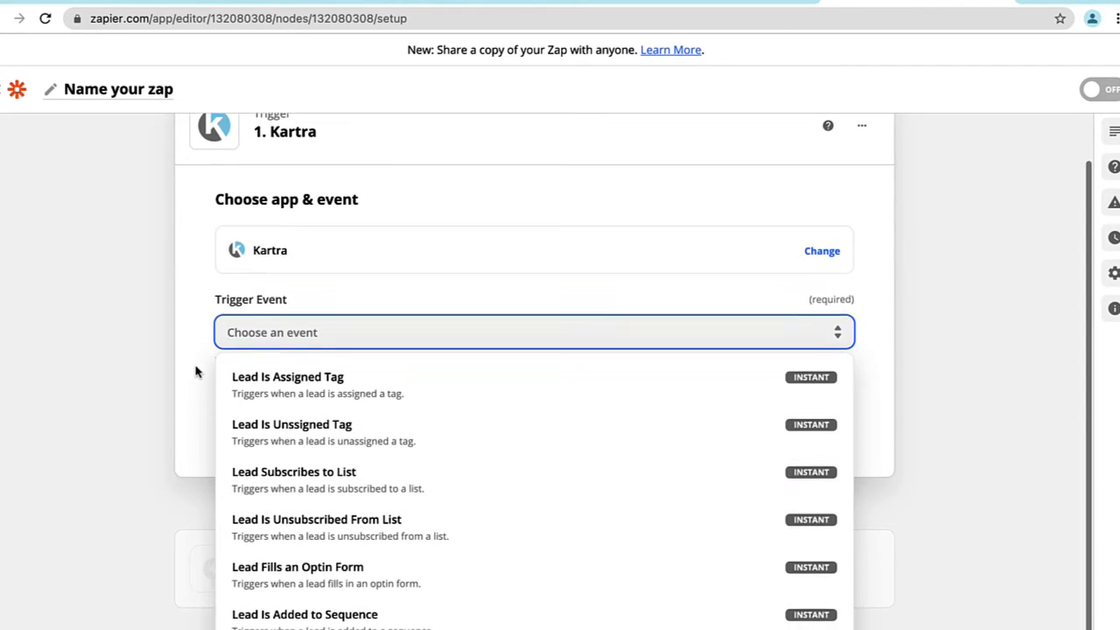
pyautogui.scroll(-1, 330, 430)
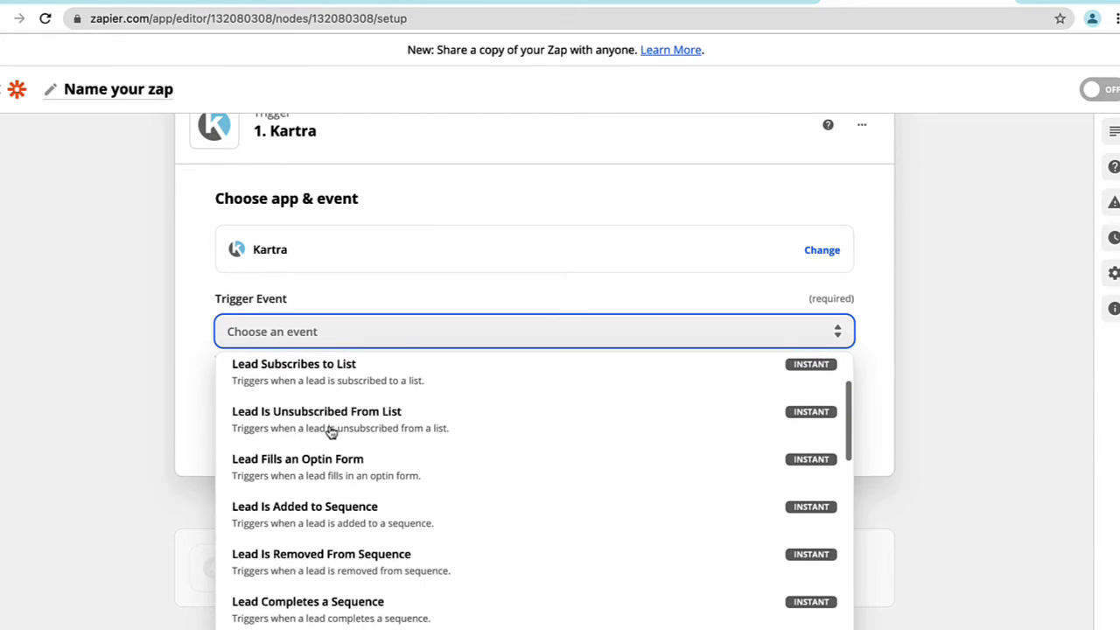
pyautogui.scroll(1, 330, 432)
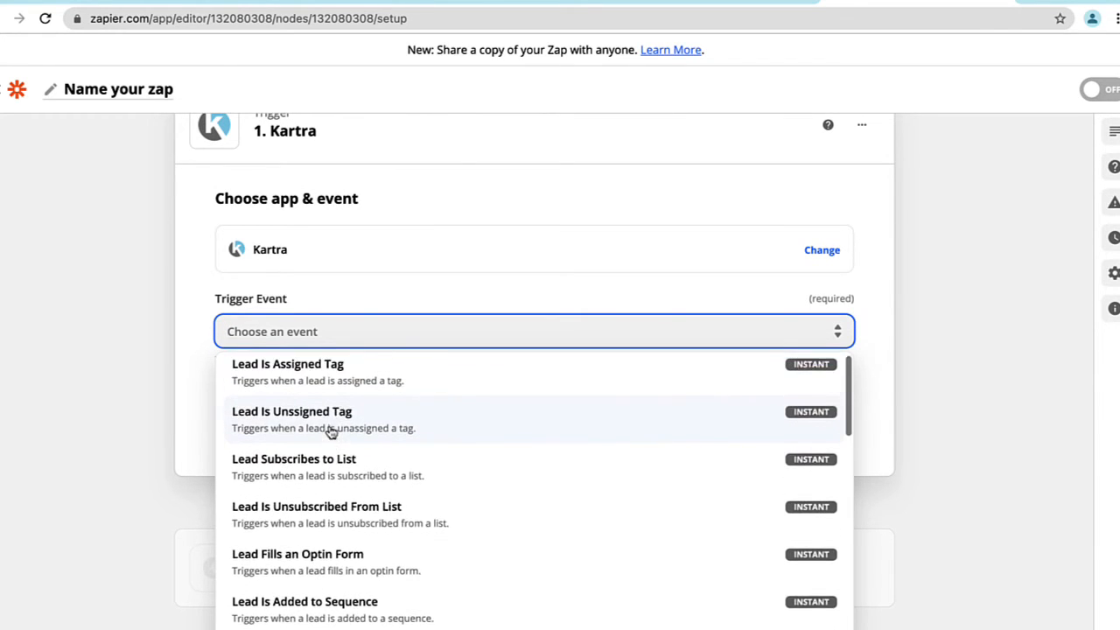
pyautogui.scroll(-1, 330, 431)
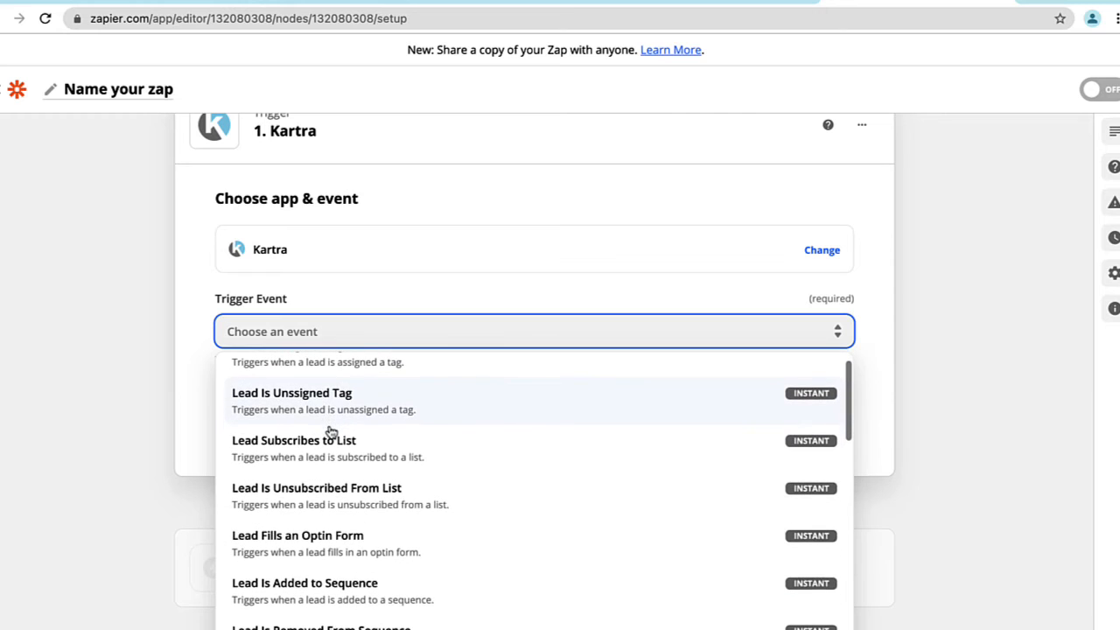
pyautogui.scroll(-2, 341, 451)
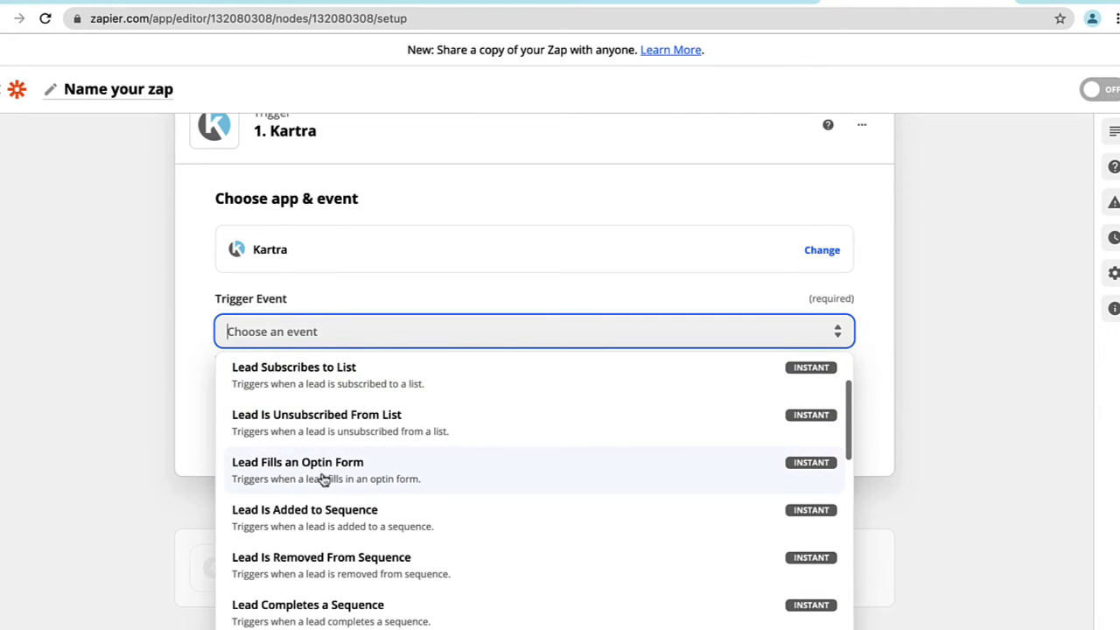
pyautogui.click(326, 479)
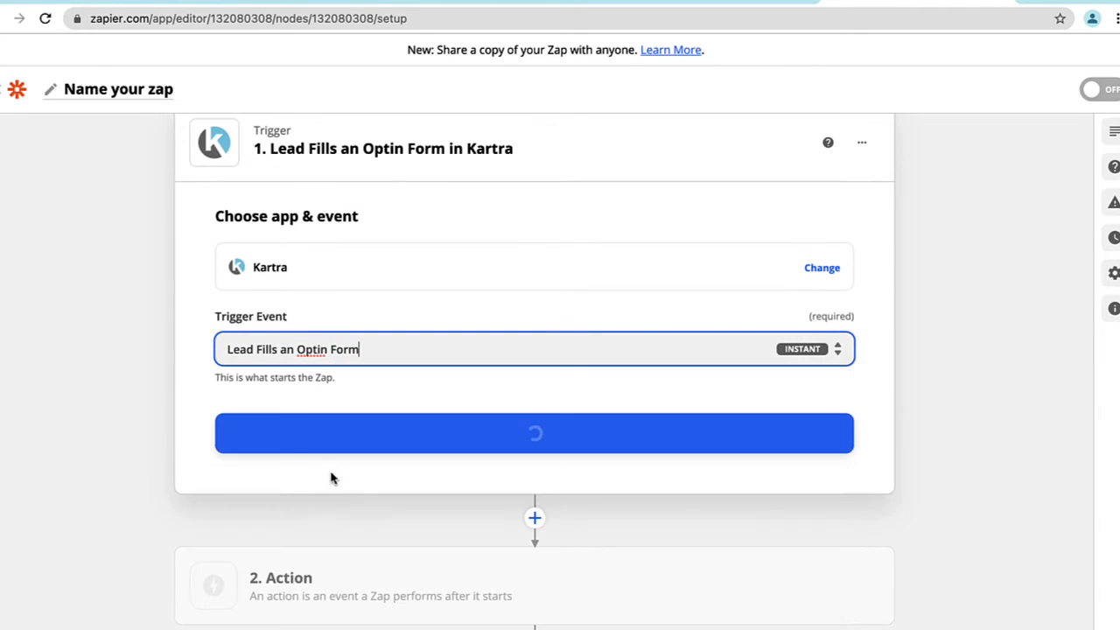
pyautogui.click(376, 445)
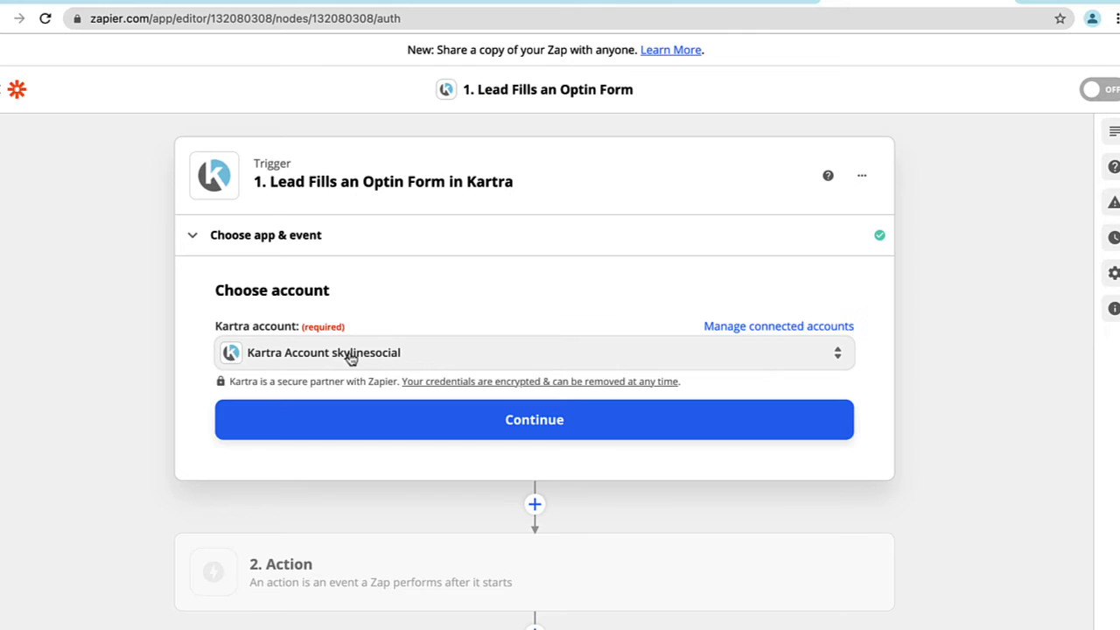
# Accept the skylinesocial Kartra account and set the trigger's form to VSL Lead Form - Primary (FB Ads).
pyautogui.click(405, 415)
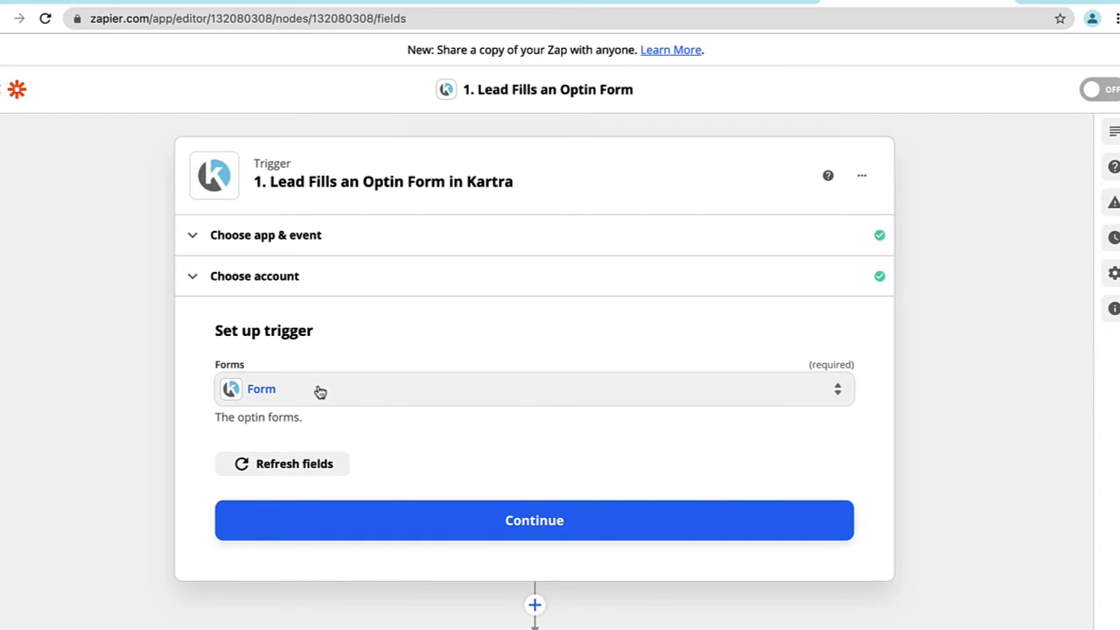
pyautogui.scroll(-1, 436, 355)
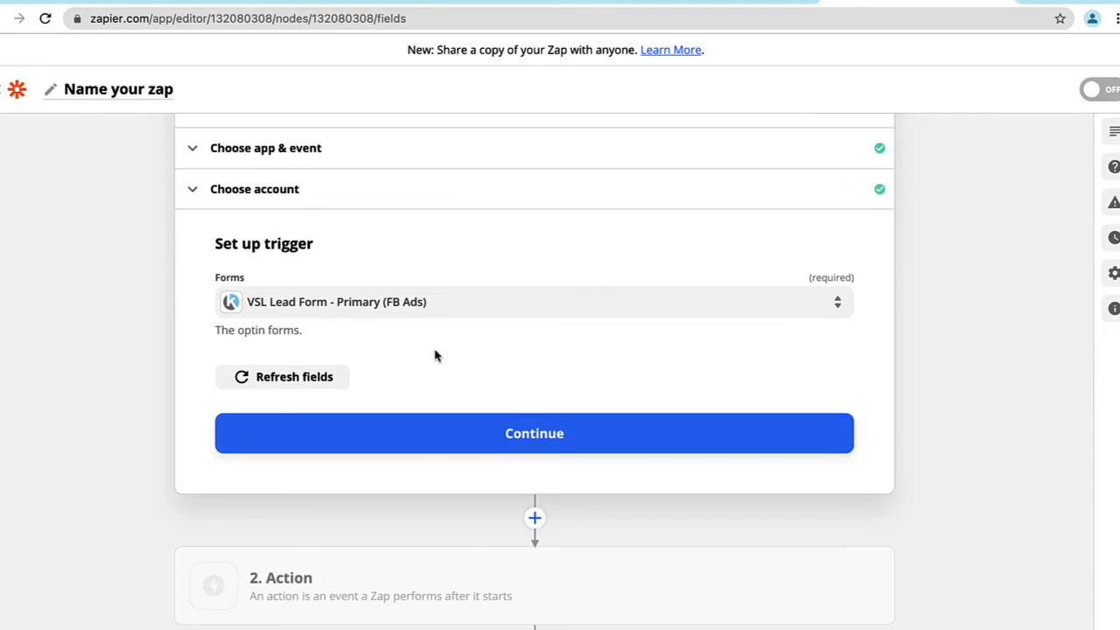
pyautogui.click(492, 435)
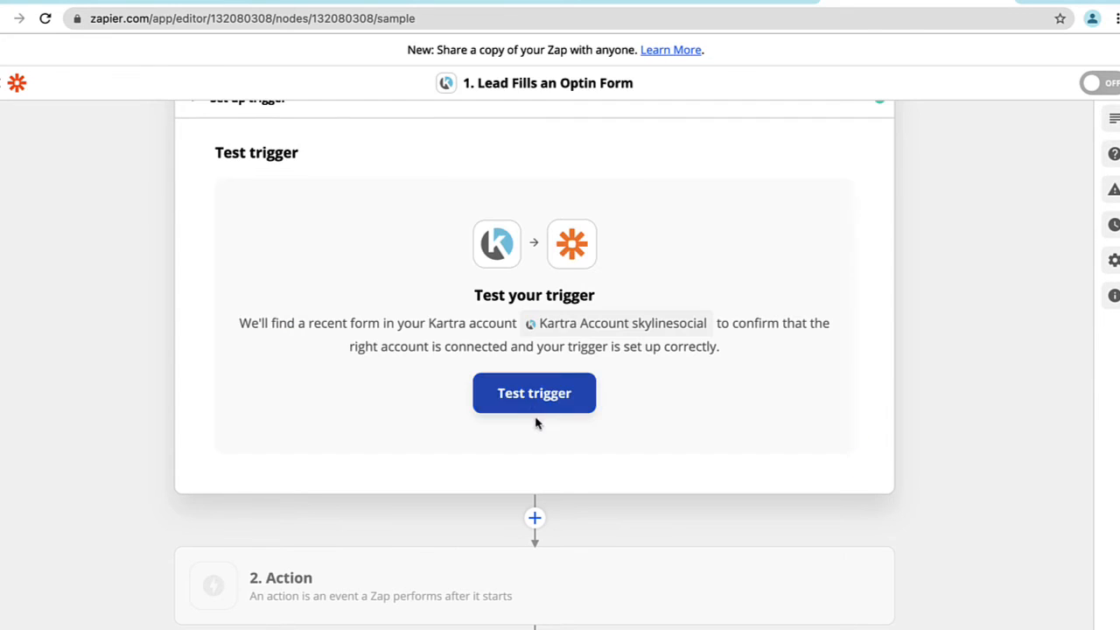
# Set up the Zap's action with Facebook Conversions as the app and Send Lead Event as the action event.
pyautogui.click(329, 590)
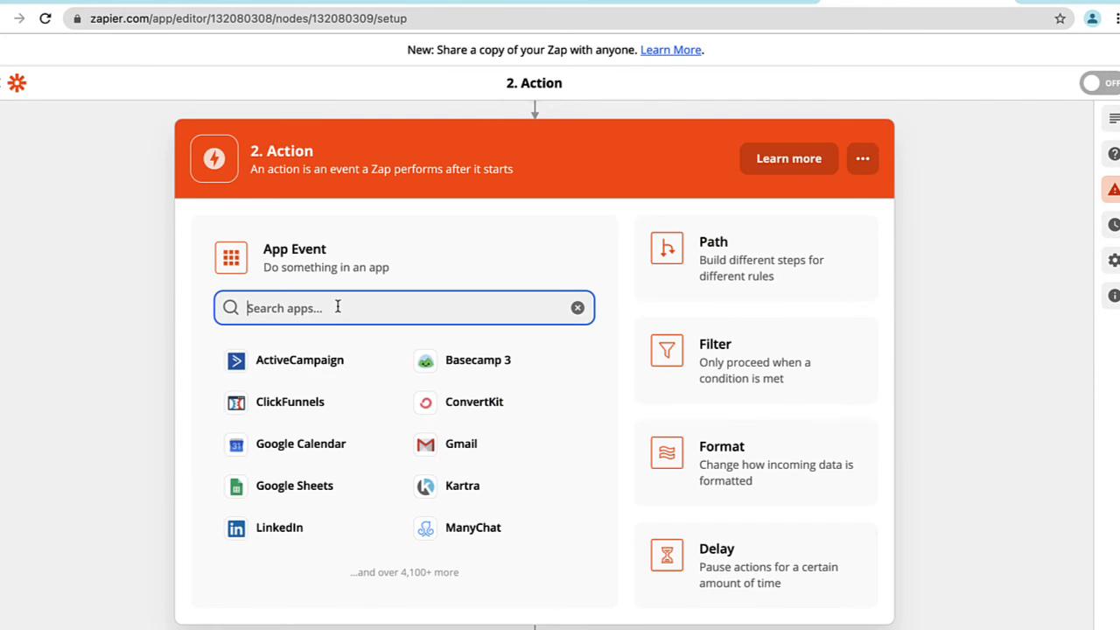
pyautogui.write('face')
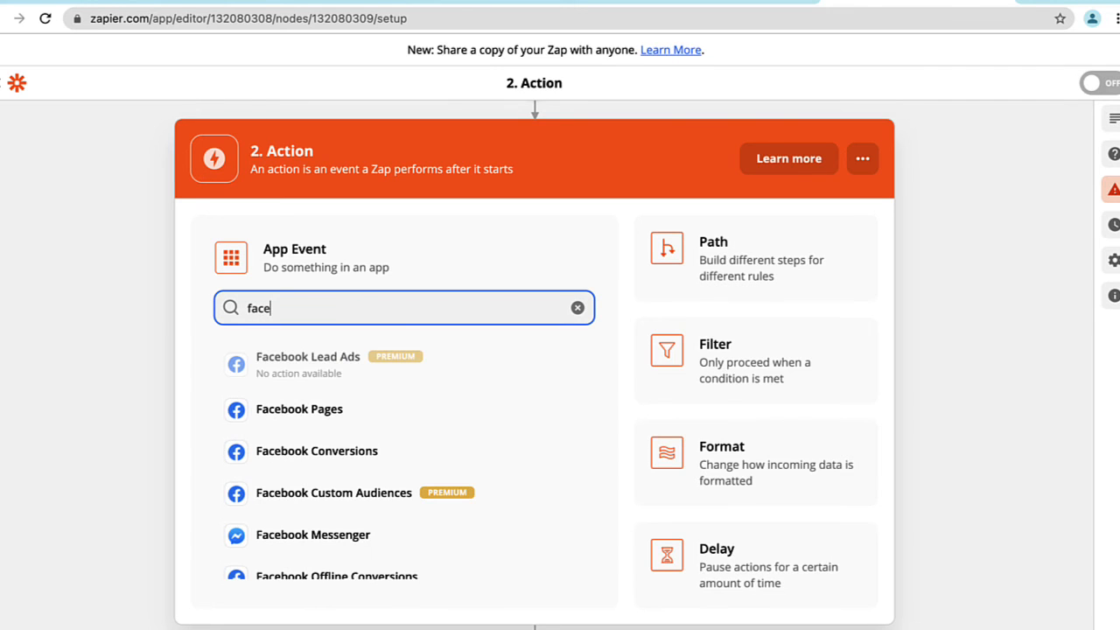
pyautogui.write('book con')
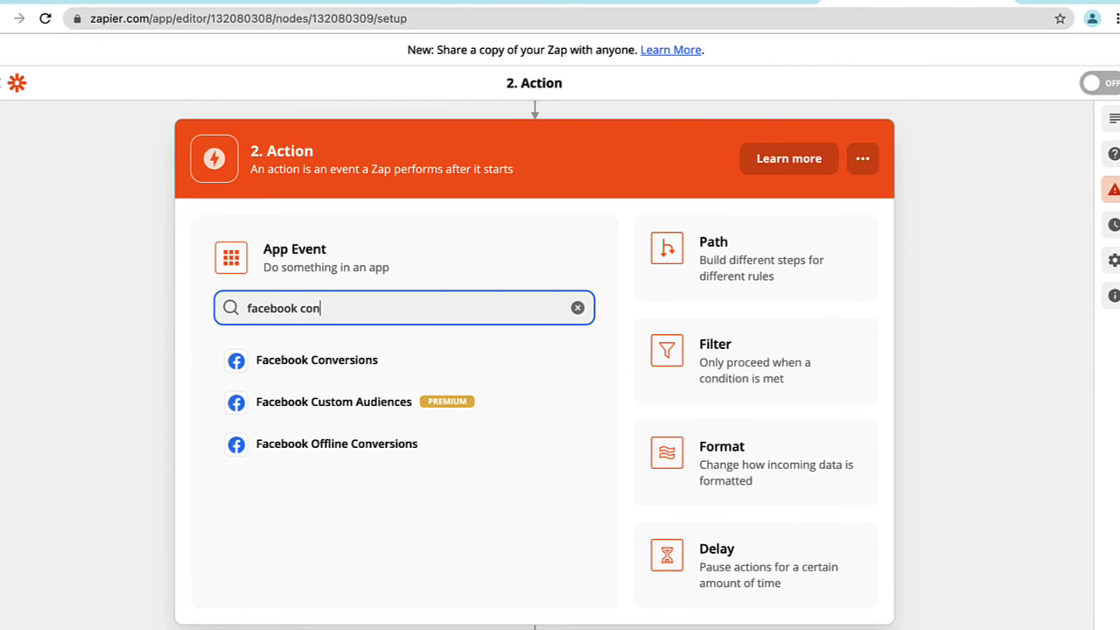
pyautogui.click(331, 368)
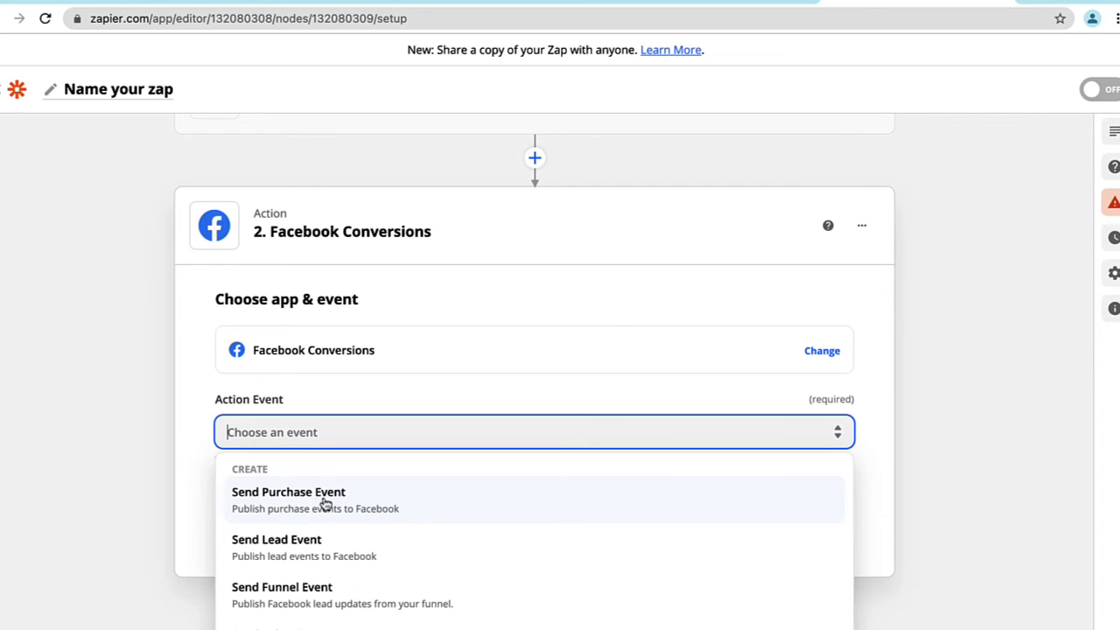
pyautogui.click(322, 553)
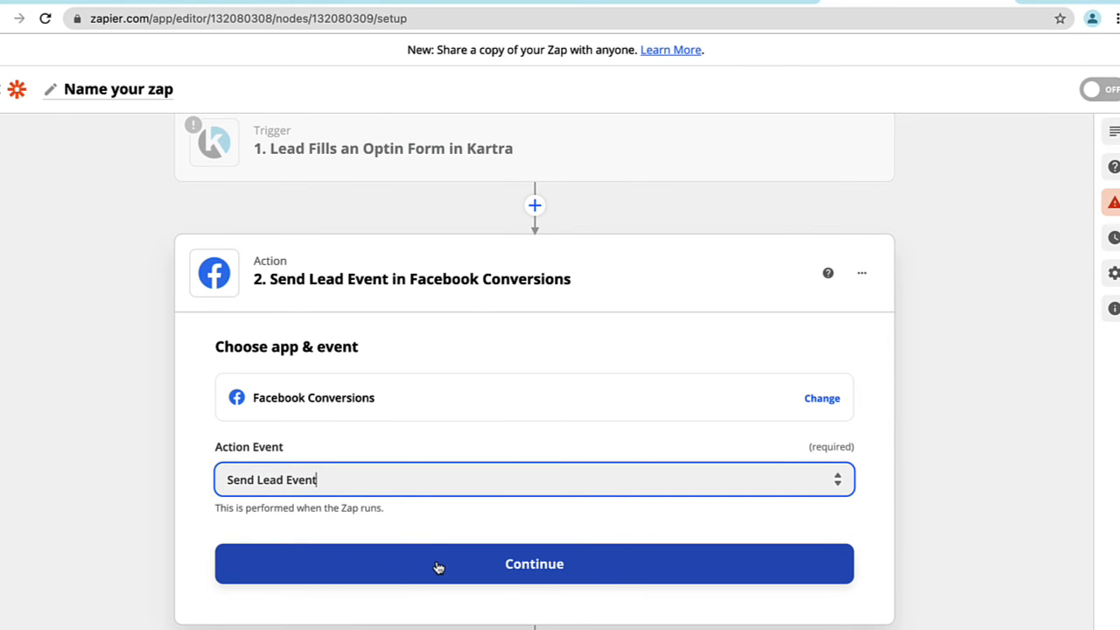
pyautogui.click(438, 568)
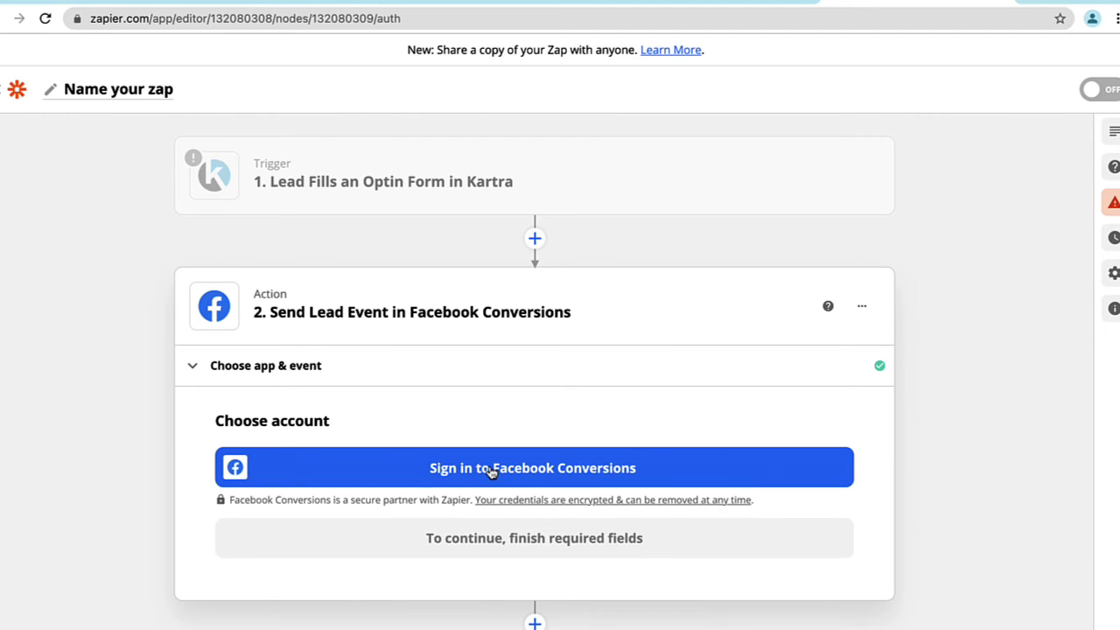
# Sign in to Facebook Conversions and continue with the connected account to the action setup.
pyautogui.click(492, 471)
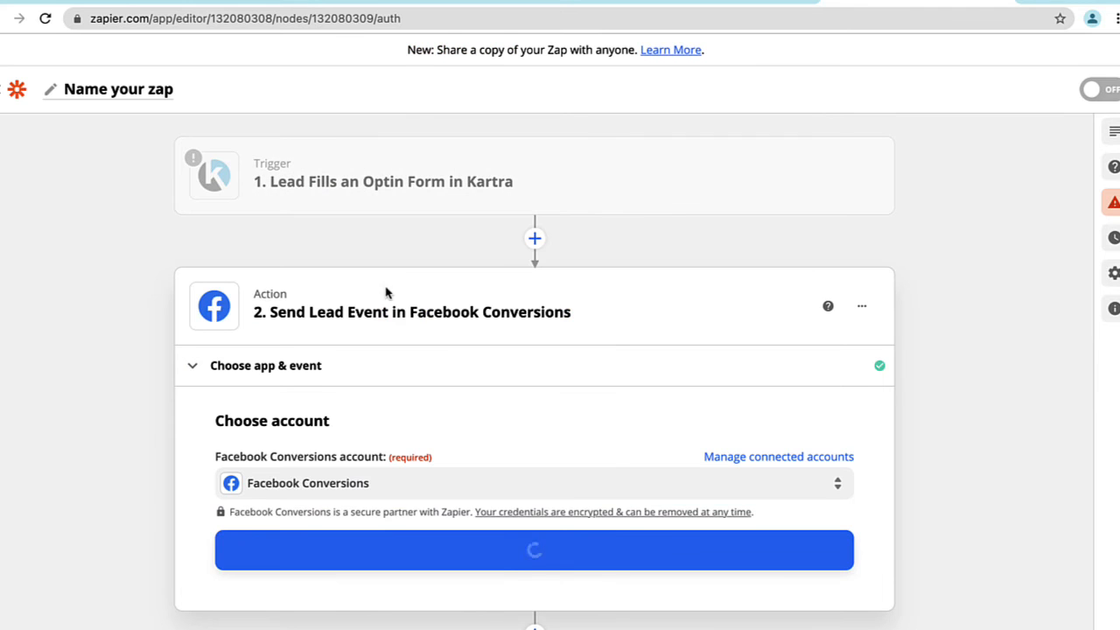
pyautogui.click(564, 560)
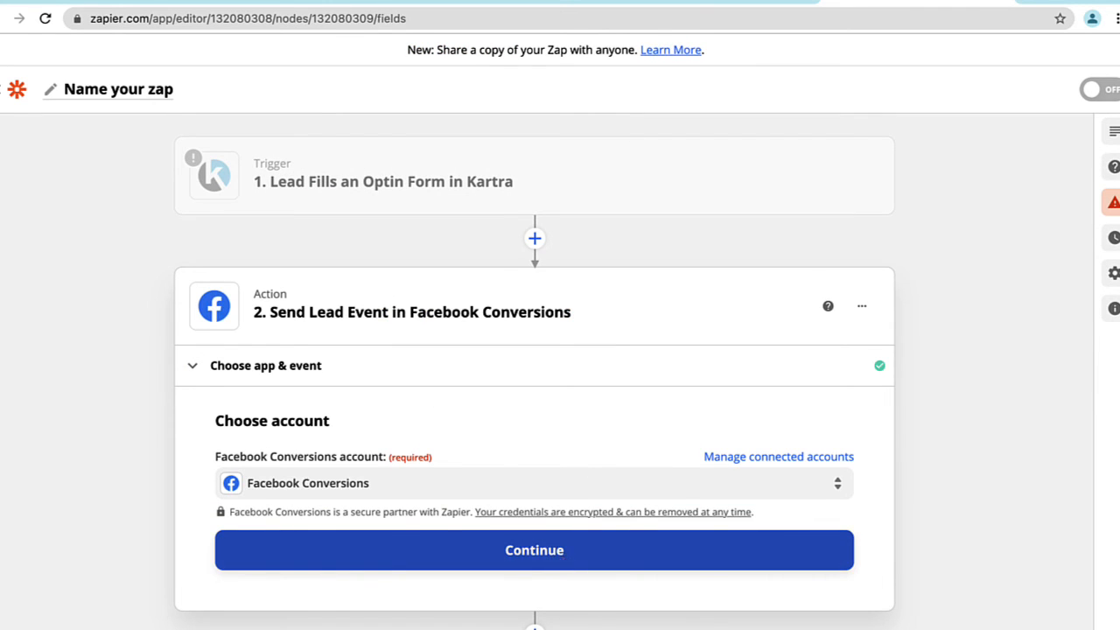
pyautogui.click(510, 398)
pyautogui.click(400, 278)
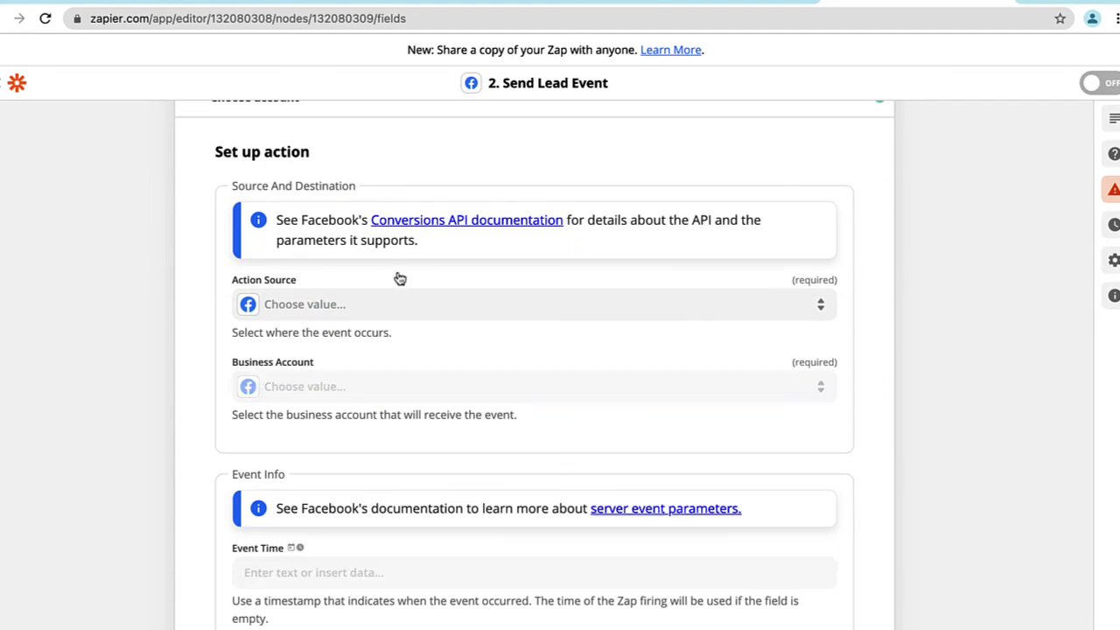
# Set the action source to Website, the business account to Skyline Social 2020 Business and the pixel to Skyline 2020 New Pixel.
pyautogui.click(364, 306)
pyautogui.click(293, 440)
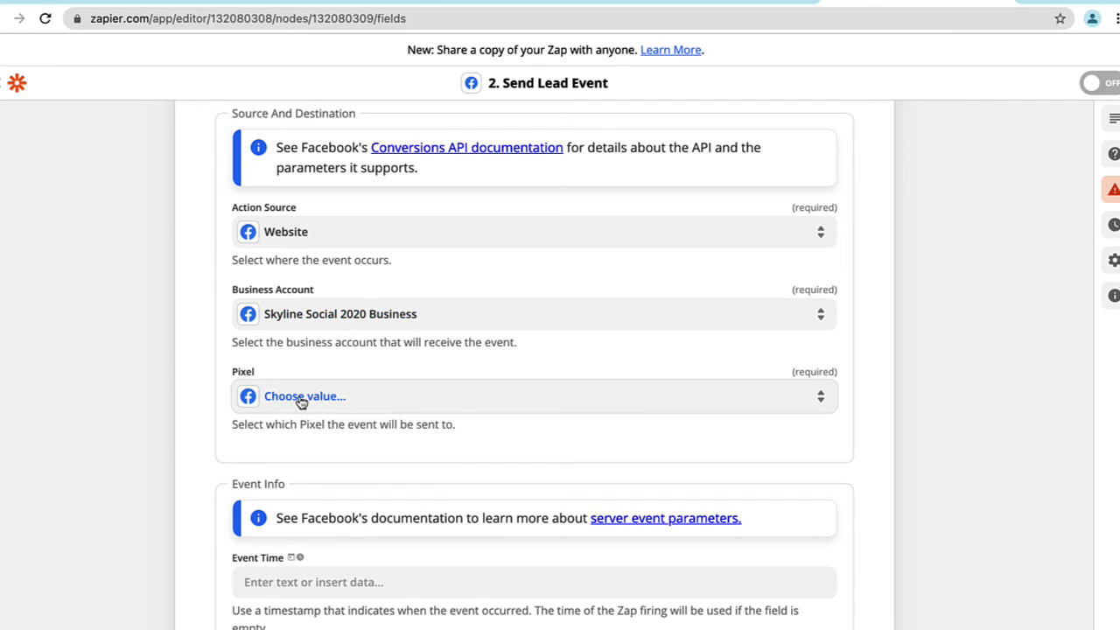
pyautogui.scroll(-3, 303, 463)
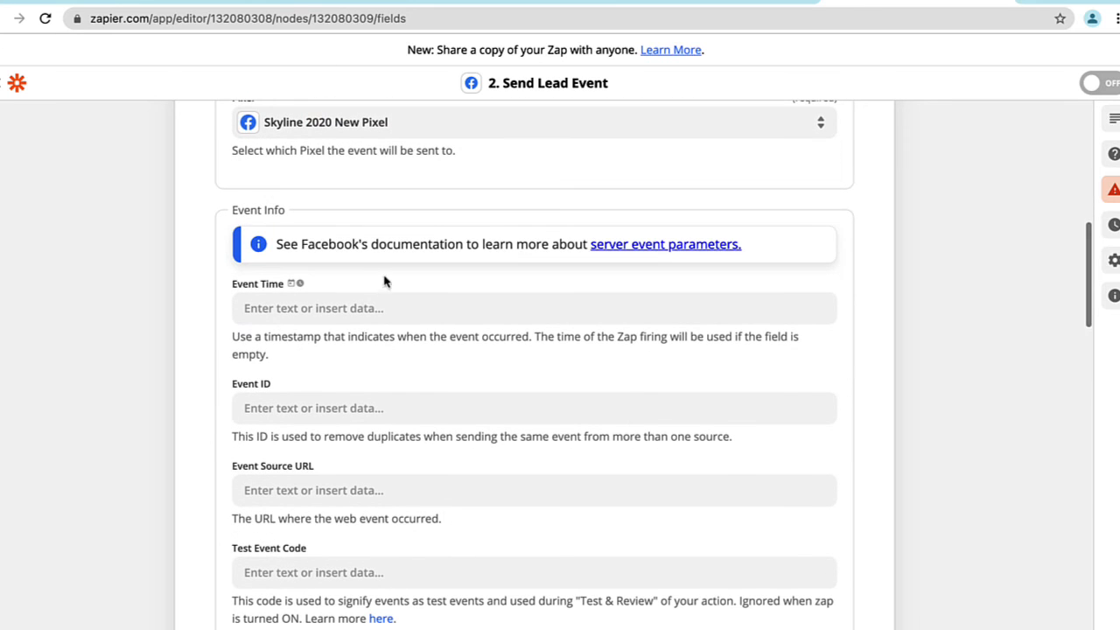
pyautogui.click(400, 408)
pyautogui.scroll(-1, 402, 408)
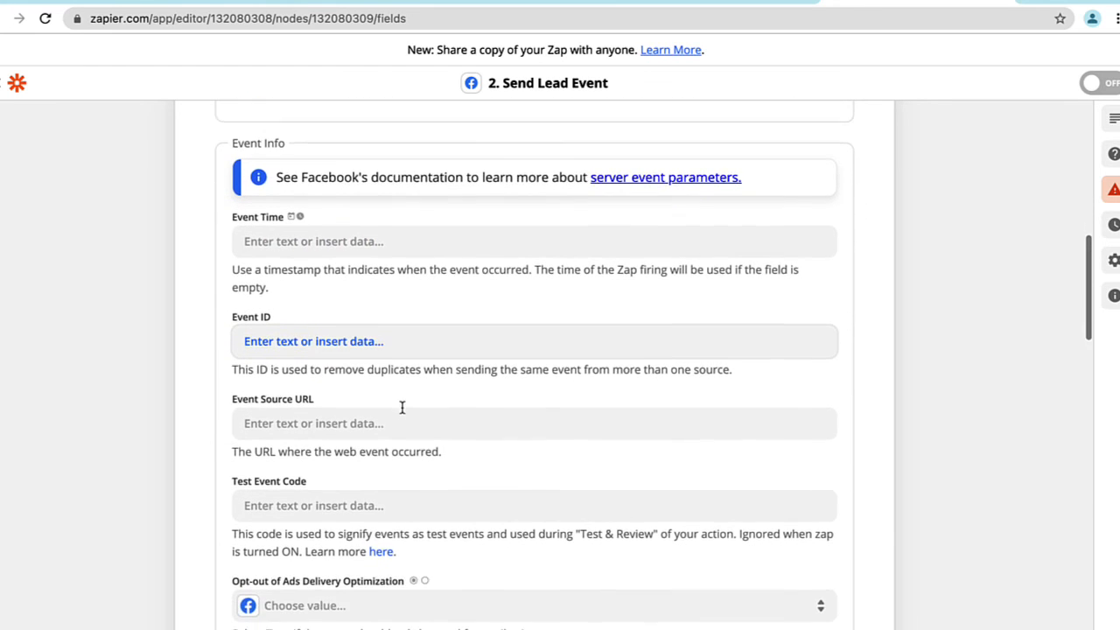
# Set Opt-out of Ads Delivery Optimization to False in the Send Lead Event action's event info.
pyautogui.scroll(-3, 402, 408)
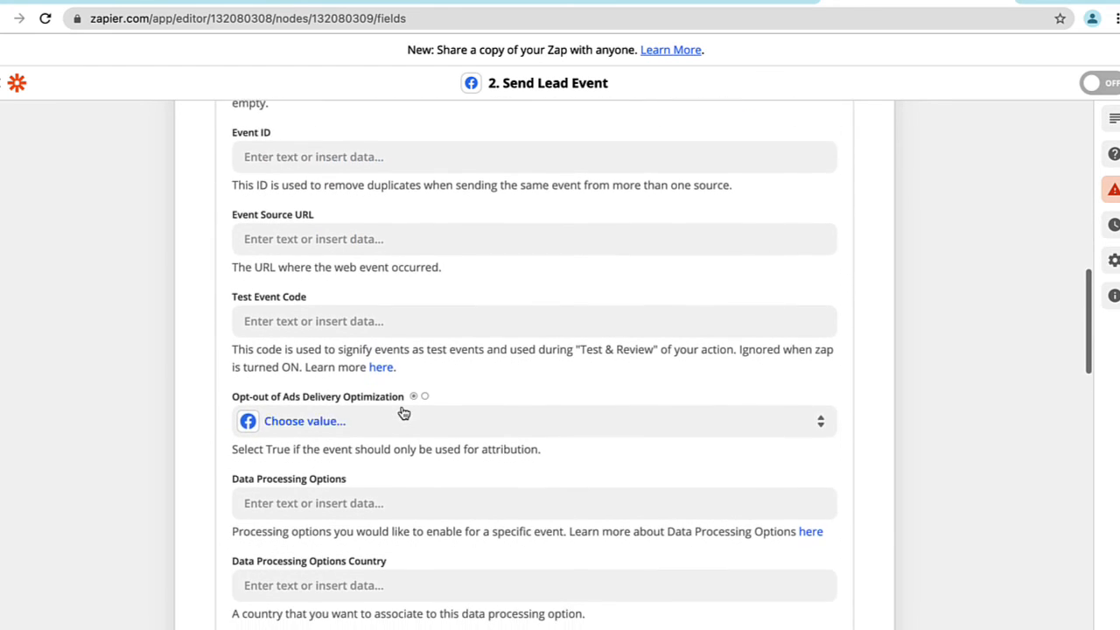
pyautogui.scroll(-2, 401, 411)
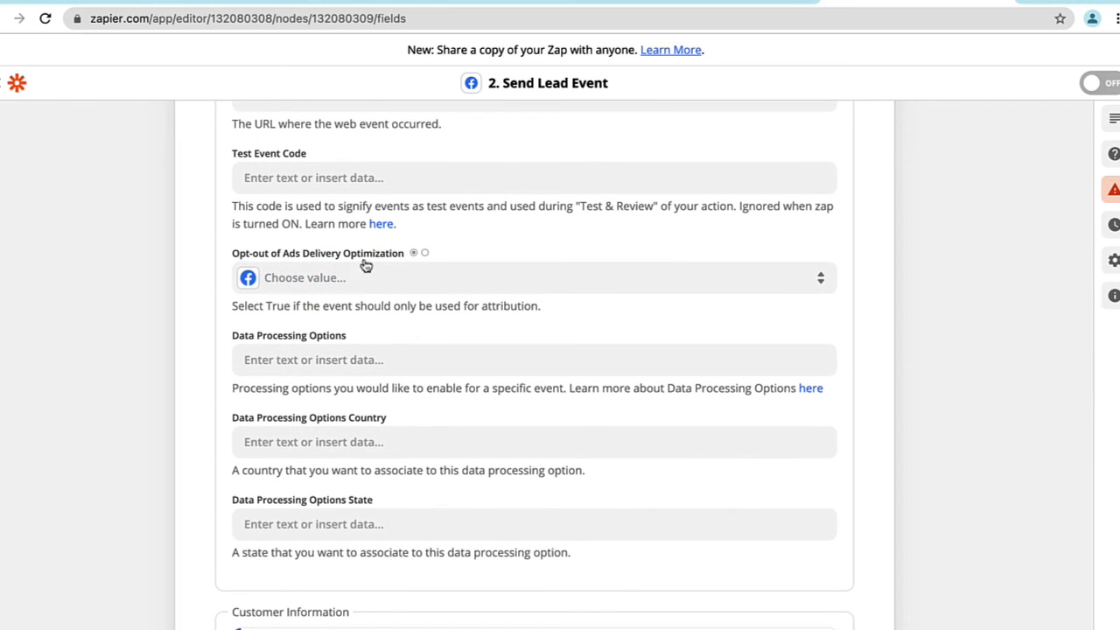
pyautogui.click(342, 286)
pyautogui.click(289, 453)
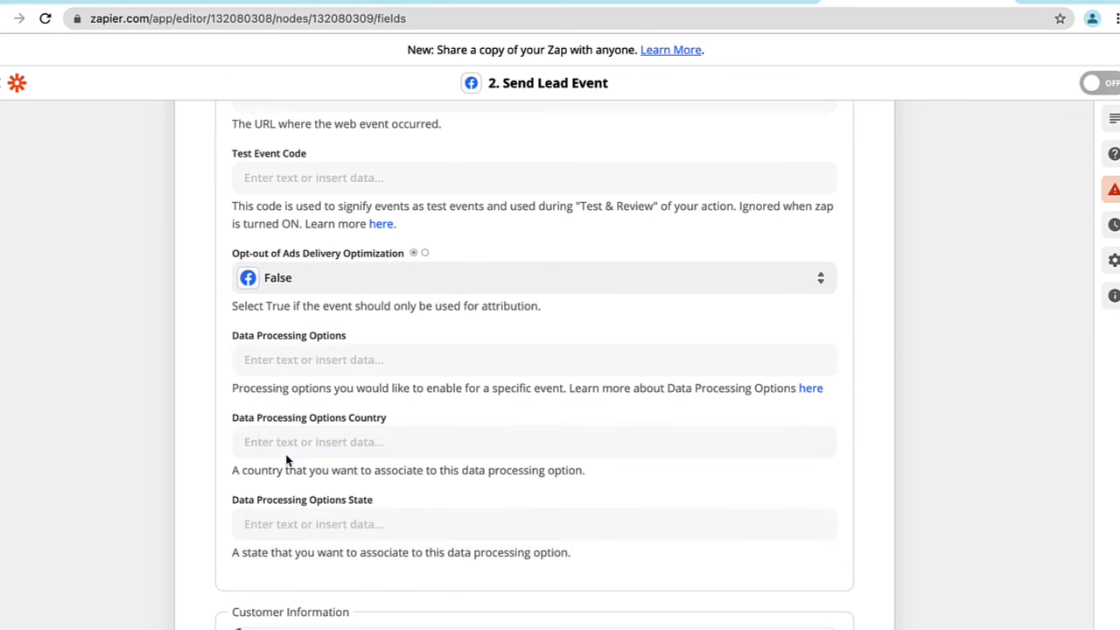
# Map the customer's Email and Phone Number fields to the trigger's data, leave the custom data empty and continue from the action setup.
pyautogui.scroll(-6, 192, 301)
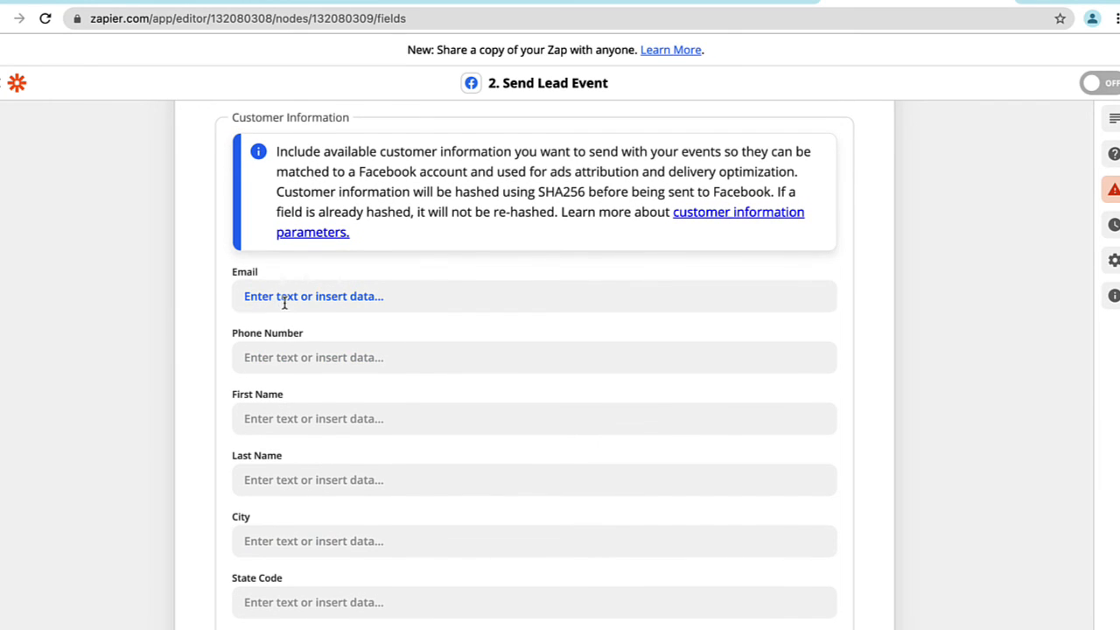
pyautogui.click(284, 302)
pyautogui.click(315, 508)
pyautogui.click(245, 359)
pyautogui.click(306, 513)
pyautogui.scroll(-3, 176, 398)
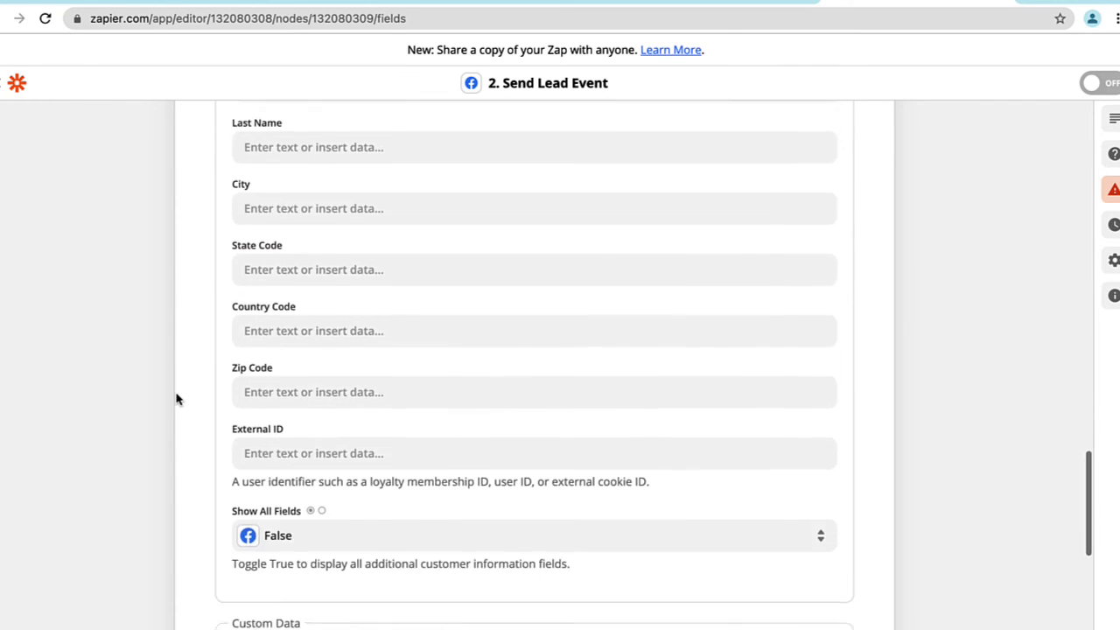
pyautogui.scroll(-5, 176, 398)
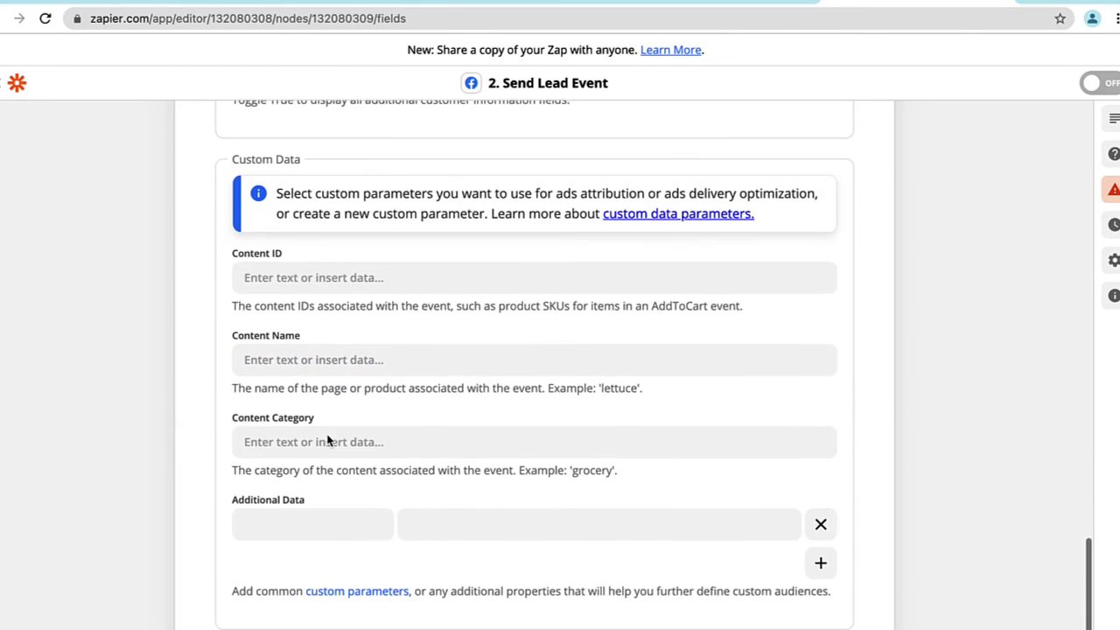
pyautogui.scroll(-2, 408, 572)
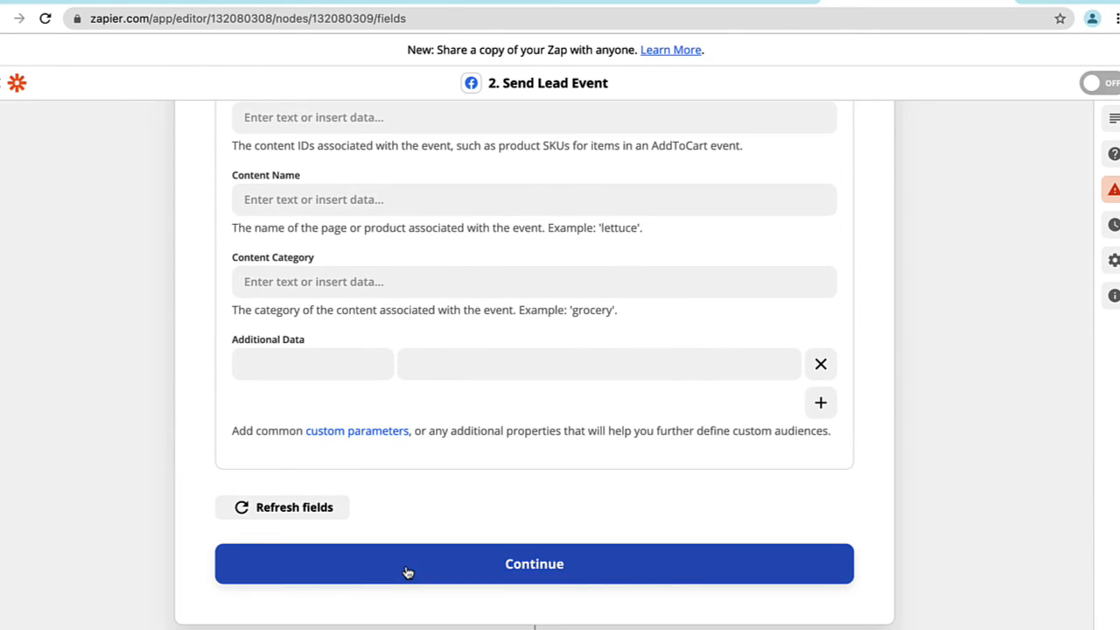
pyautogui.click(408, 572)
# Test the Kartra optin form trigger, look through the sample form data and continue to the Facebook Conversions action.
pyautogui.click(448, 344)
pyautogui.click(525, 394)
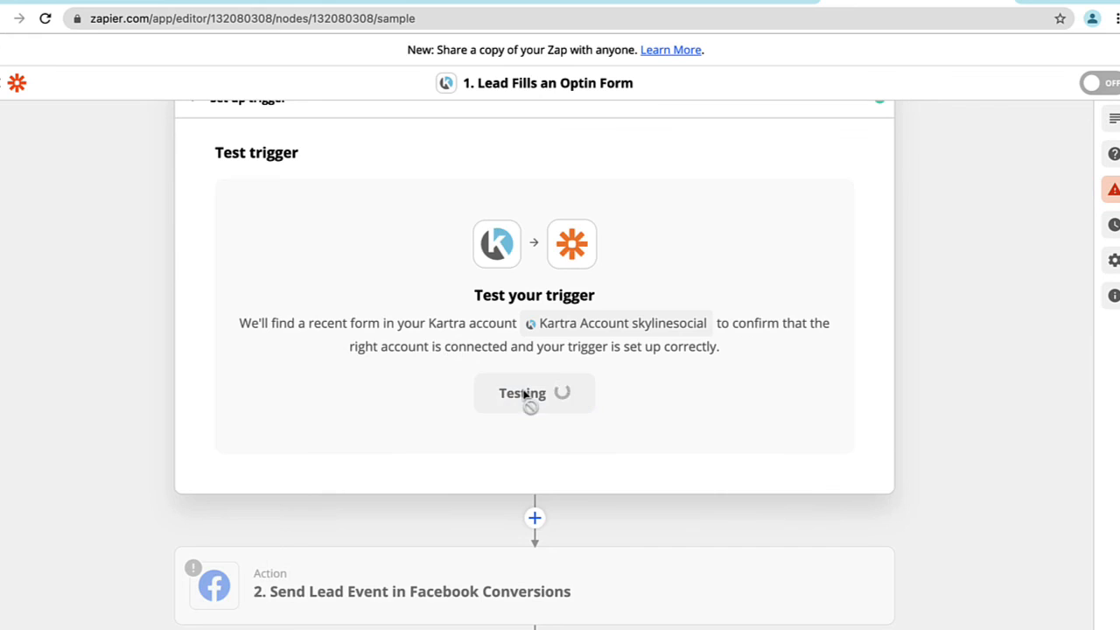
pyautogui.scroll(-15, 544, 395)
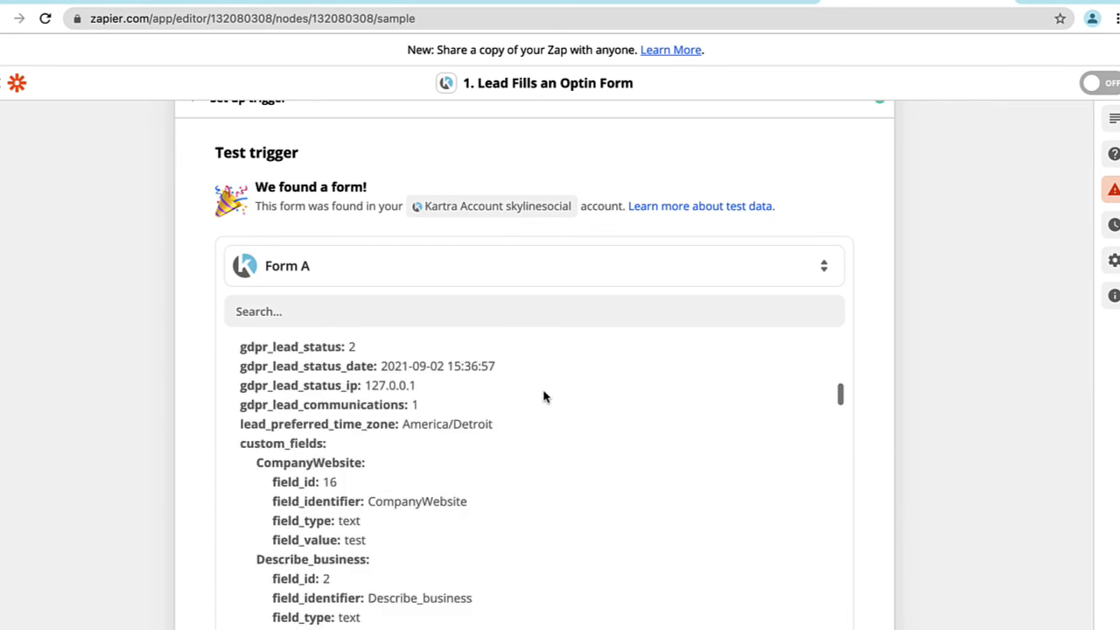
pyautogui.scroll(15, 440, 390)
pyautogui.scroll(-3, 440, 390)
pyautogui.click(362, 445)
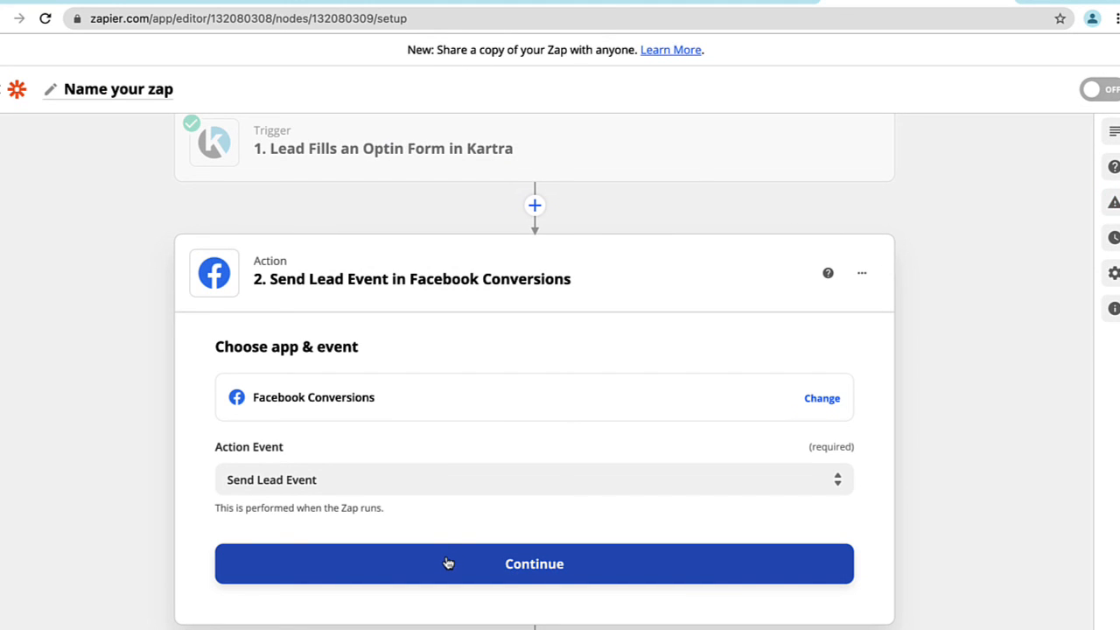
# Continue through the Send Lead Event action's app, account and field settings to its test stage.
pyautogui.click(447, 564)
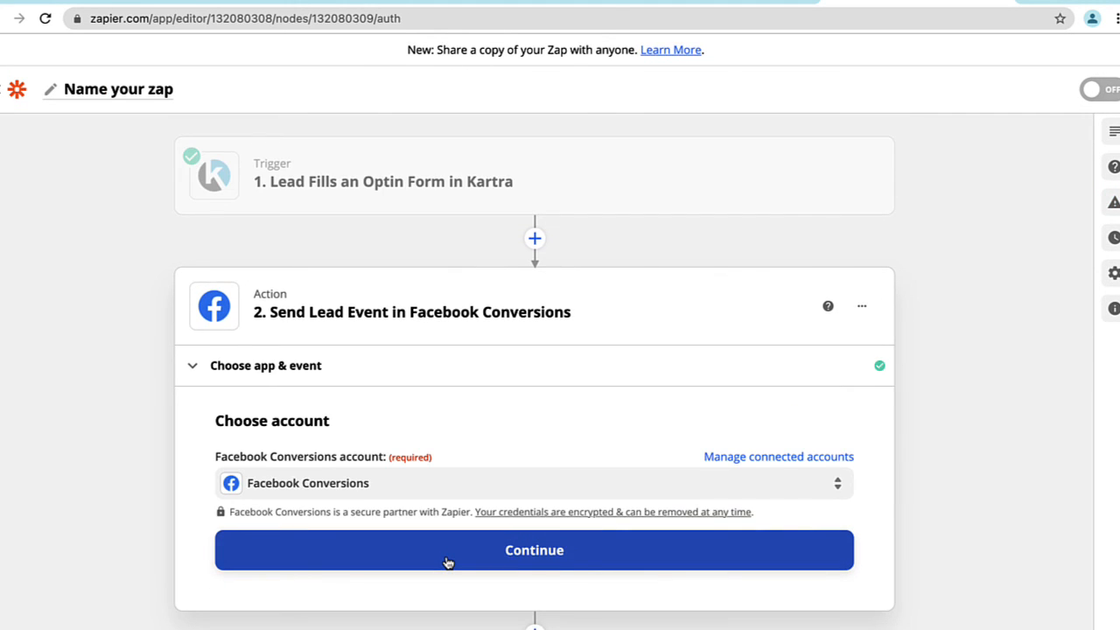
pyautogui.click(476, 559)
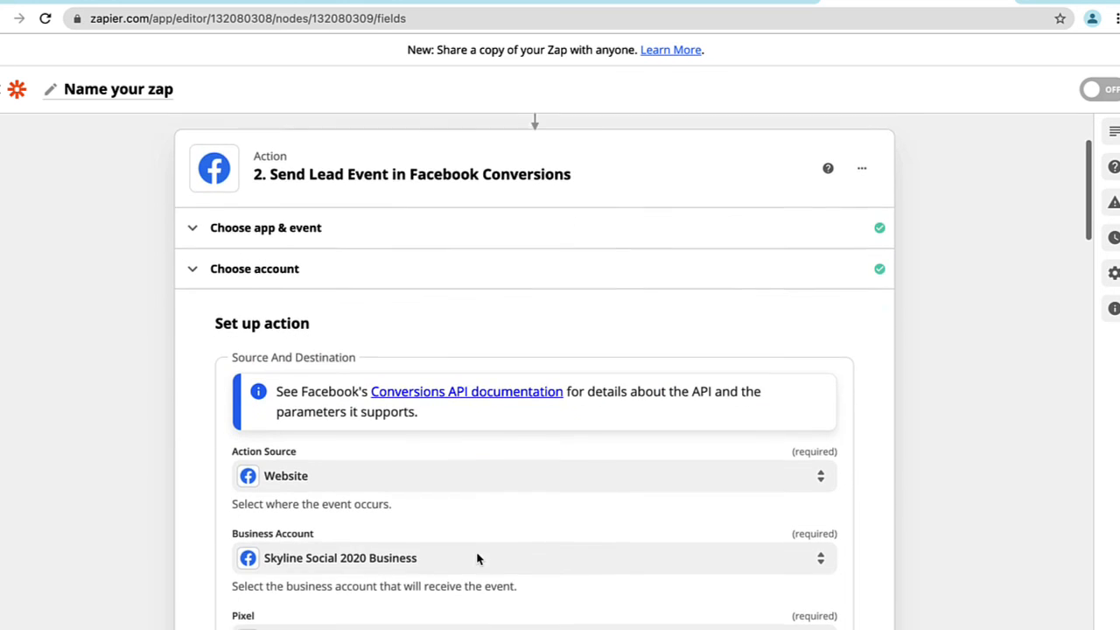
pyautogui.scroll(-15, 478, 551)
pyautogui.click(499, 564)
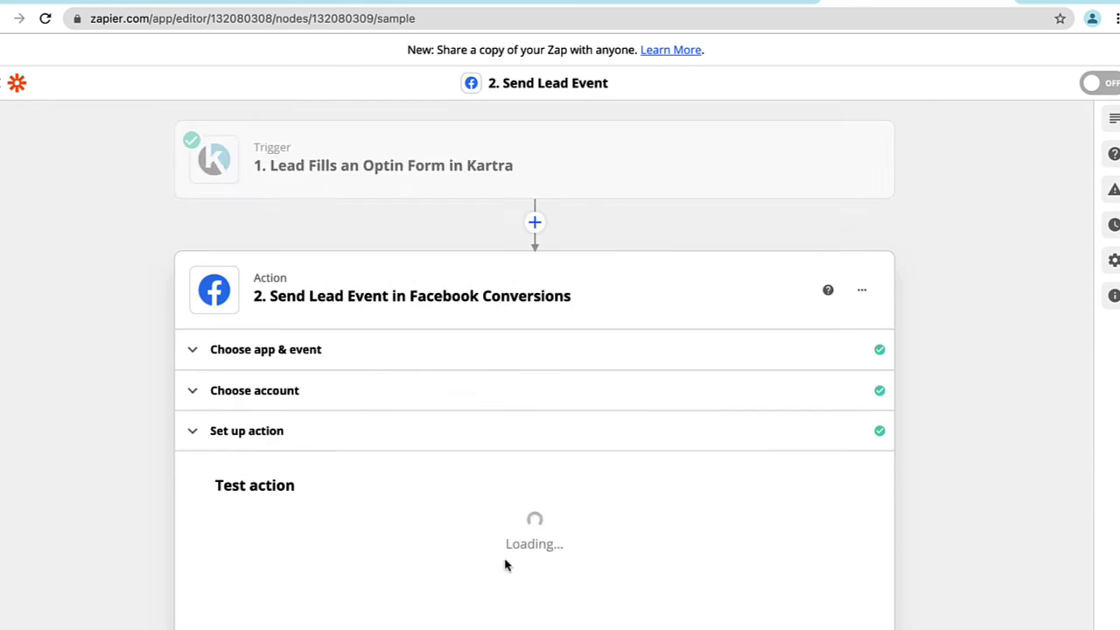
# Test the action by sending a lead event to Facebook Conversions and turn the Zap on.
pyautogui.scroll(-10, 442, 543)
pyautogui.click(601, 563)
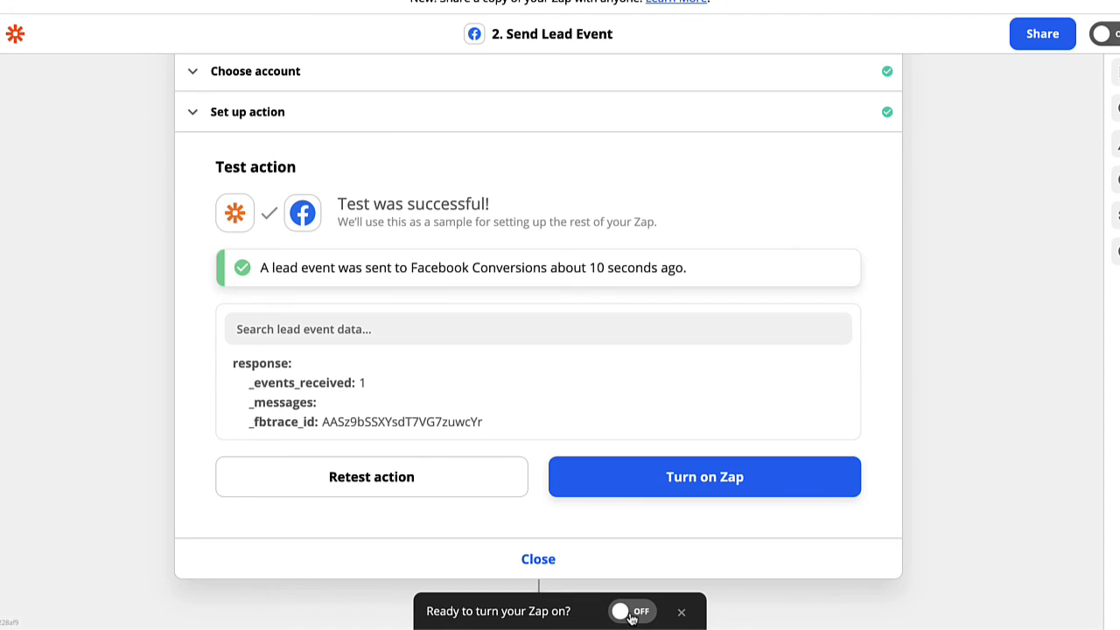
pyautogui.click(630, 613)
pyautogui.click(883, 229)
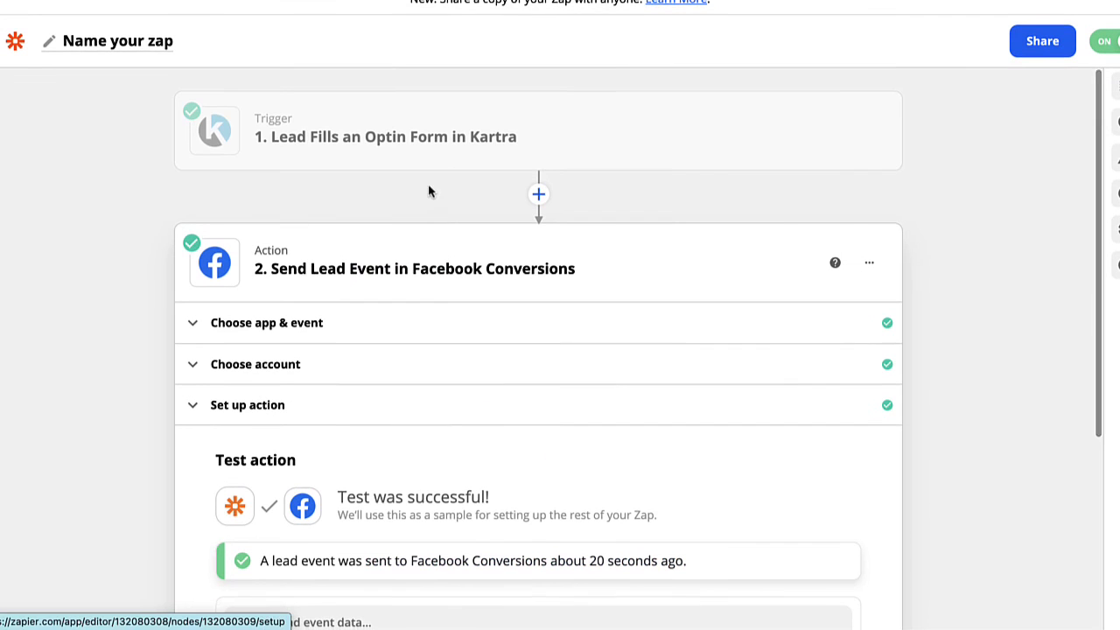